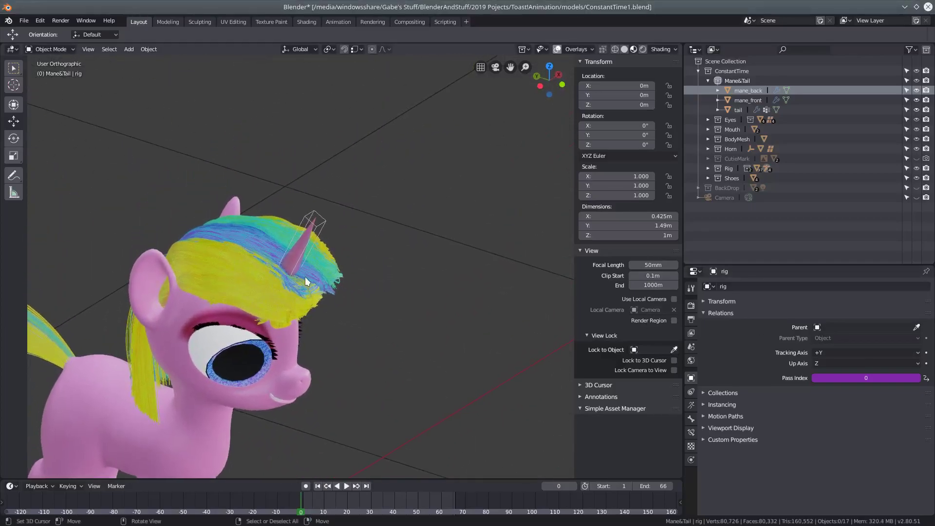
Examine the spiral grooves on the pony model's horn up close
{"action": "scroll", "coordinate": [305, 277], "scroll_direction": "up", "scroll_amount": 8}
{"action": "scroll", "coordinate": [366, 290], "scroll_direction": "up", "scroll_amount": 2}
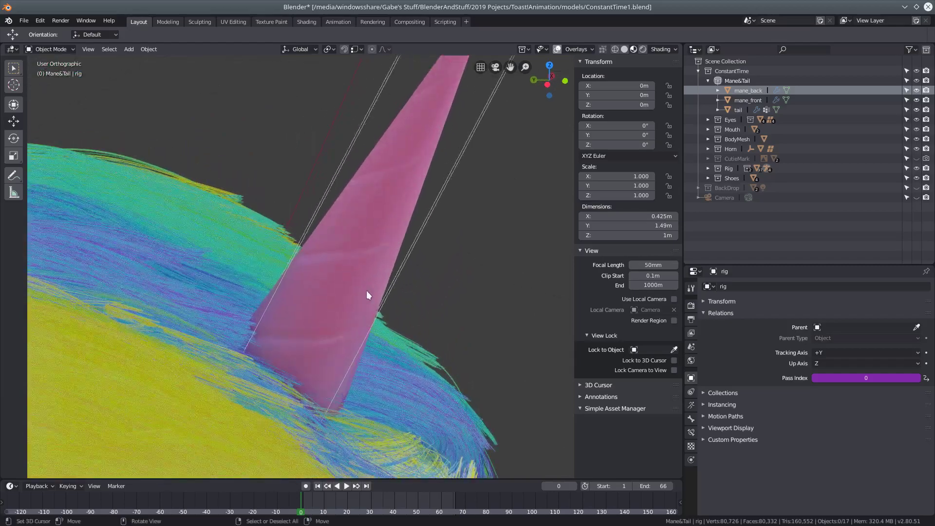
{"action": "middle_click_drag", "start_coordinate": [453, 240], "coordinate": [404, 269], "text": "shift"}
{"action": "scroll", "coordinate": [404, 269], "scroll_direction": "up", "scroll_amount": 2}
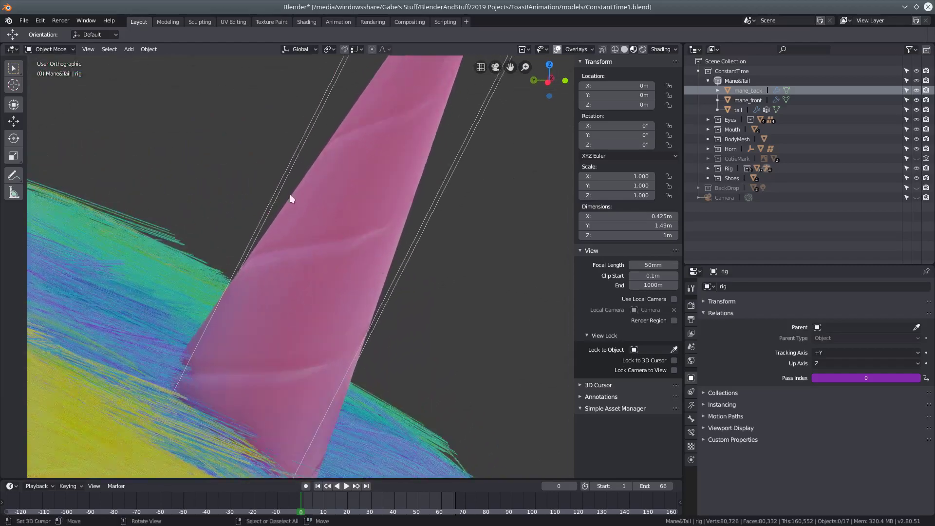
Start a new General file and delete all of the default scene objects
{"action": "left_click", "coordinate": [25, 21]}
{"action": "mouse_move", "coordinate": [28, 30]}
{"action": "left_click", "coordinate": [138, 30]}
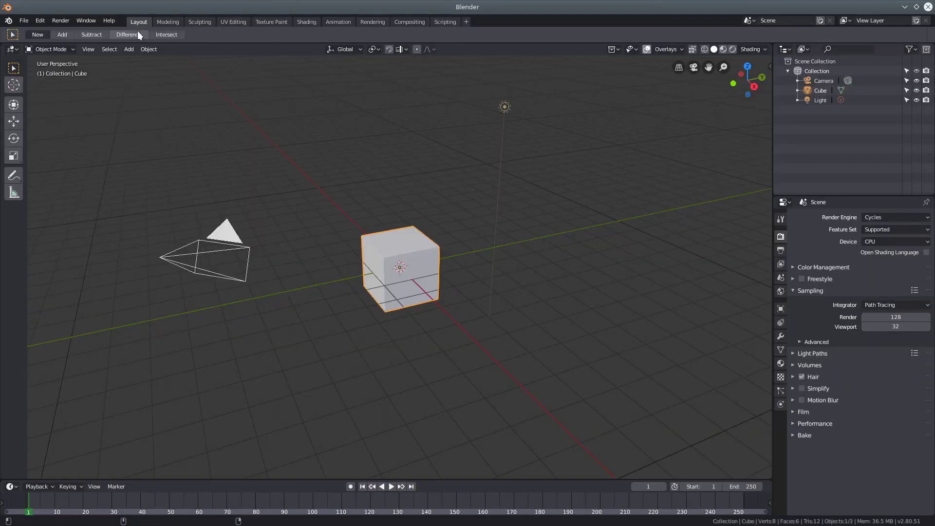
{"action": "middle_click_drag", "start_coordinate": [371, 261], "coordinate": [395, 286]}
{"action": "key", "text": "a"}
{"action": "key", "text": "a"}
{"action": "key", "text": "x"}
{"action": "left_click", "coordinate": [419, 291]}
Add a plane at the origin and subdivide it into a 4 by 4 grid of faces
{"action": "key", "text": "shift+a"}
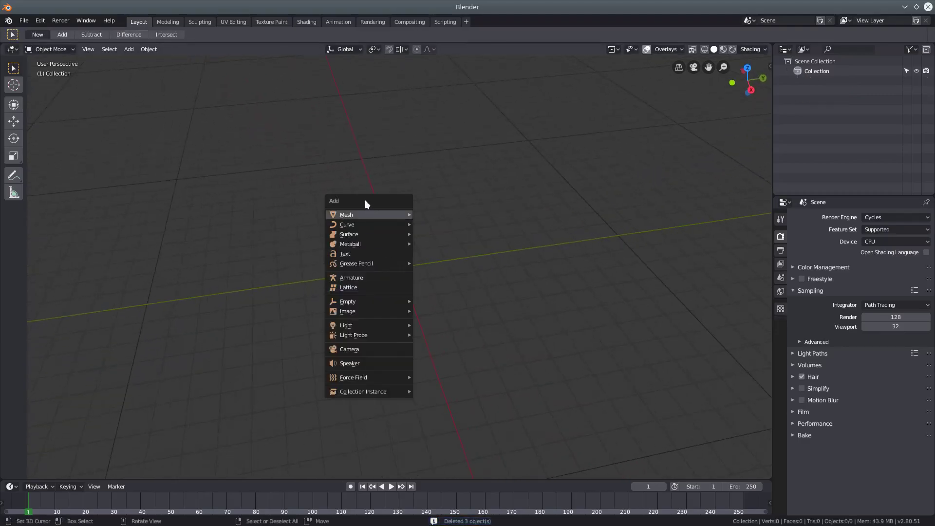
{"action": "mouse_move", "coordinate": [373, 212]}
{"action": "left_click", "coordinate": [440, 215]}
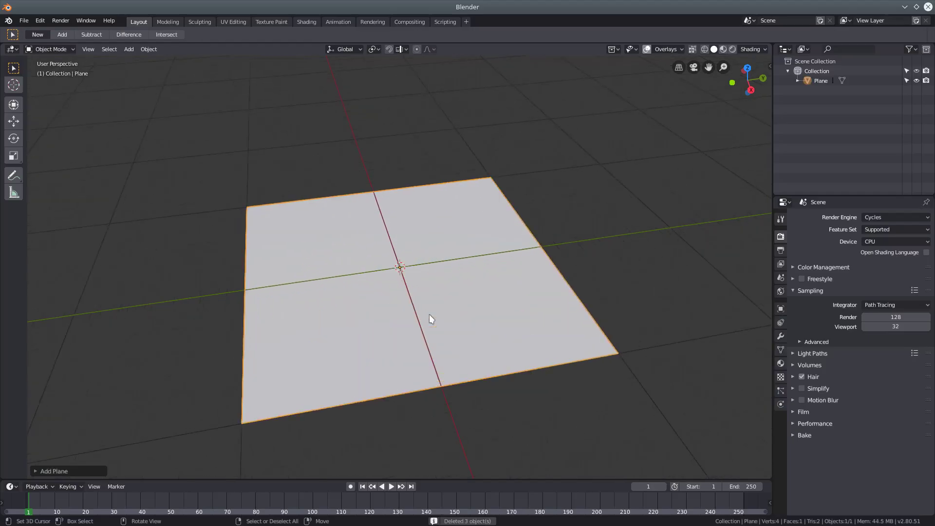
{"action": "middle_click_drag", "start_coordinate": [431, 319], "coordinate": [377, 283]}
{"action": "key", "text": "Tab"}
{"action": "right_click", "coordinate": [460, 296]}
{"action": "left_click", "coordinate": [461, 298]}
{"action": "scroll", "coordinate": [377, 283], "scroll_direction": "down", "scroll_amount": 1}
Delete the inner vertices of the plane so only its outer outline remains, and return to Object Mode
{"action": "key", "text": "alt+a"}
{"action": "key", "text": "b"}
{"action": "left_click_drag", "start_coordinate": [331, 203], "coordinate": [359, 272]}
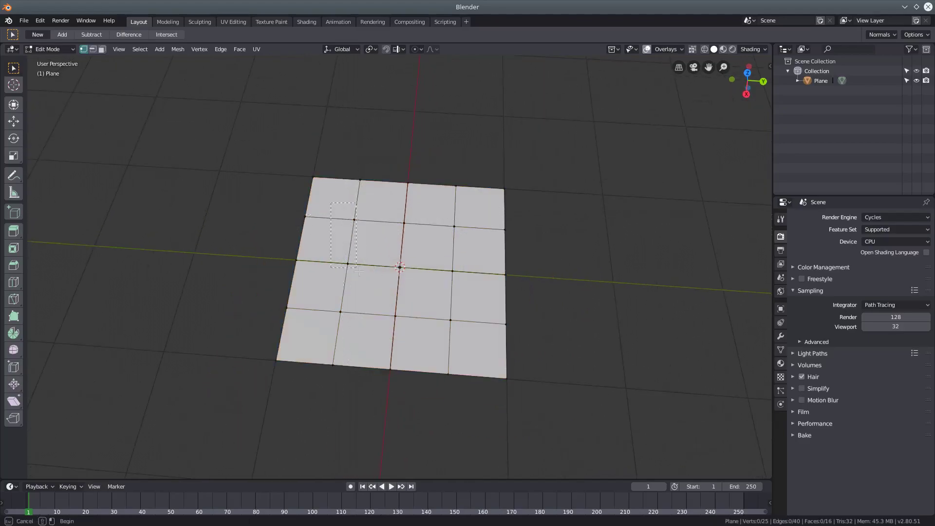
{"action": "left_click_drag", "start_coordinate": [469, 329], "coordinate": [469, 326]}
{"action": "key", "text": "x"}
{"action": "left_click", "coordinate": [469, 326]}
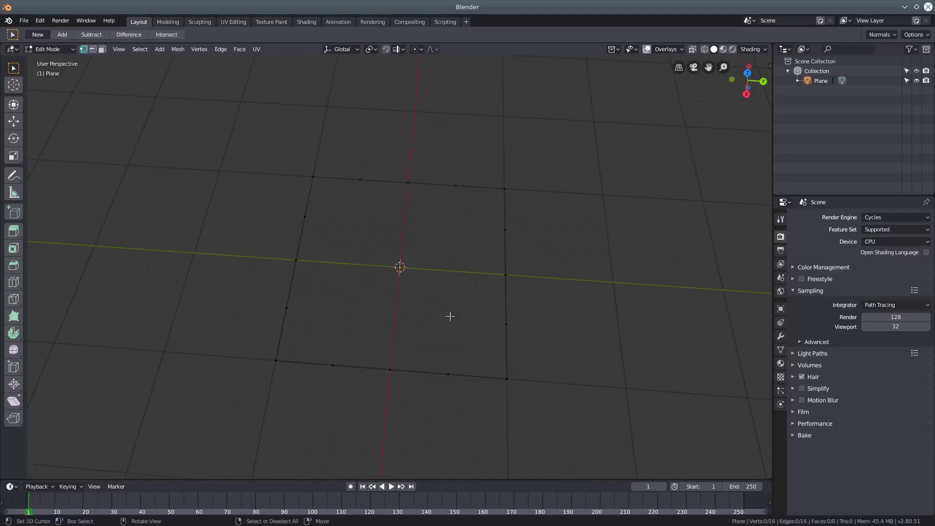
{"action": "middle_click_drag", "start_coordinate": [450, 316], "coordinate": [426, 302]}
{"action": "key", "text": "Tab"}
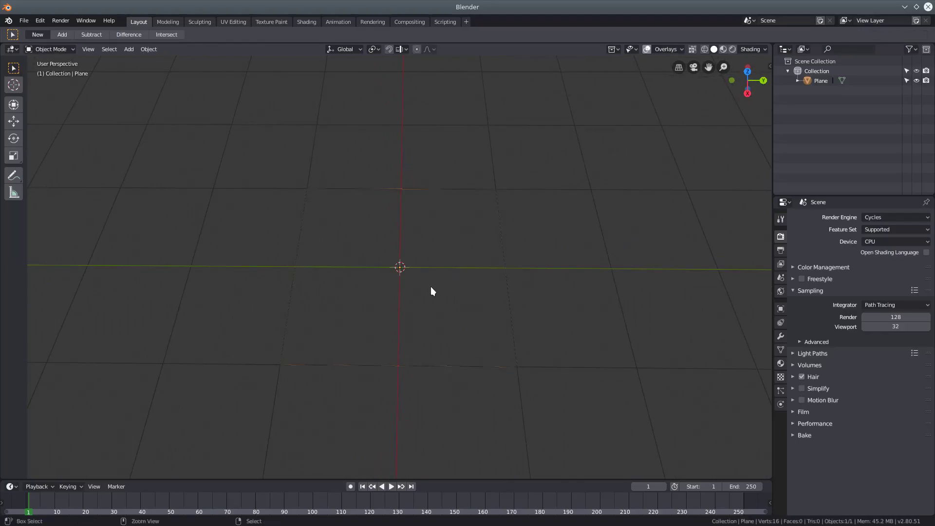
Add a Subdivision Surface modifier with 2 levels to the outline and collapse its settings
{"action": "key", "text": "ctrl+2"}
{"action": "left_click", "coordinate": [780, 336]}
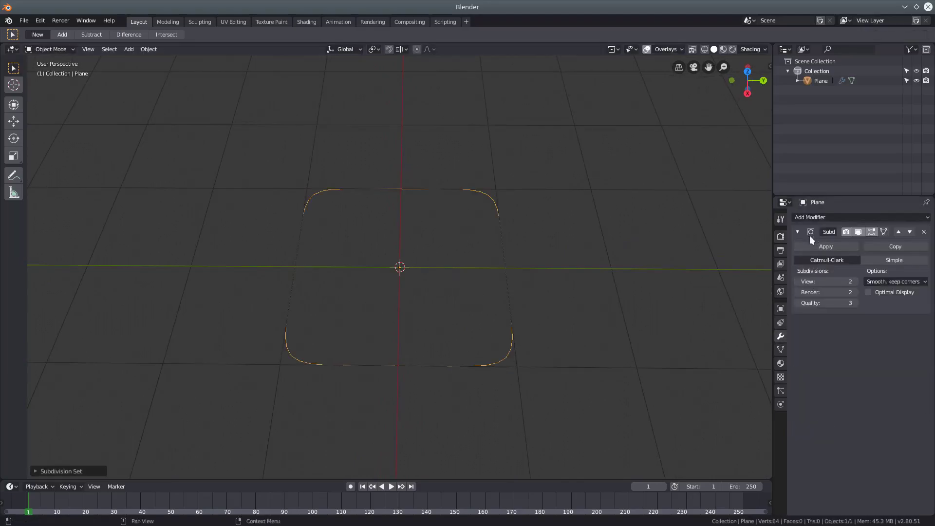
{"action": "left_click", "coordinate": [797, 232]}
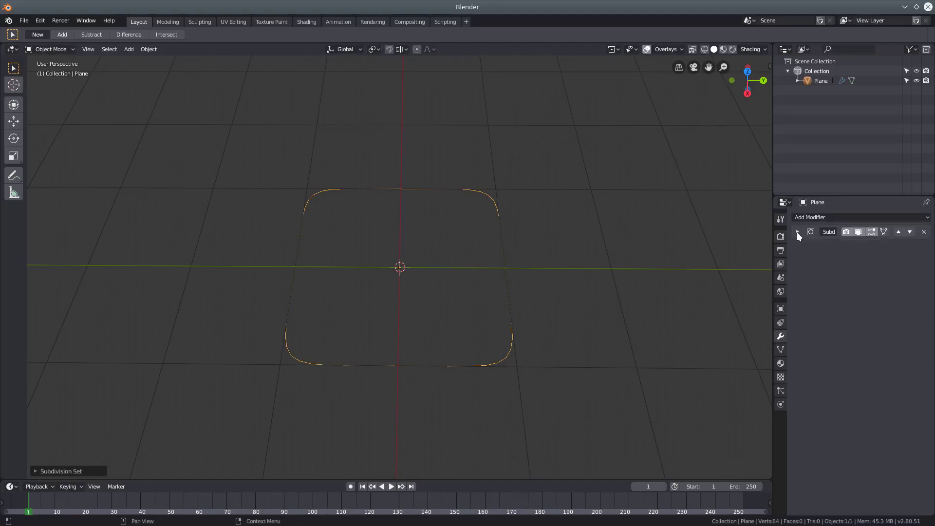
Add a Screw modifier to the outline with Y as its axis
{"action": "left_click", "coordinate": [796, 217]}
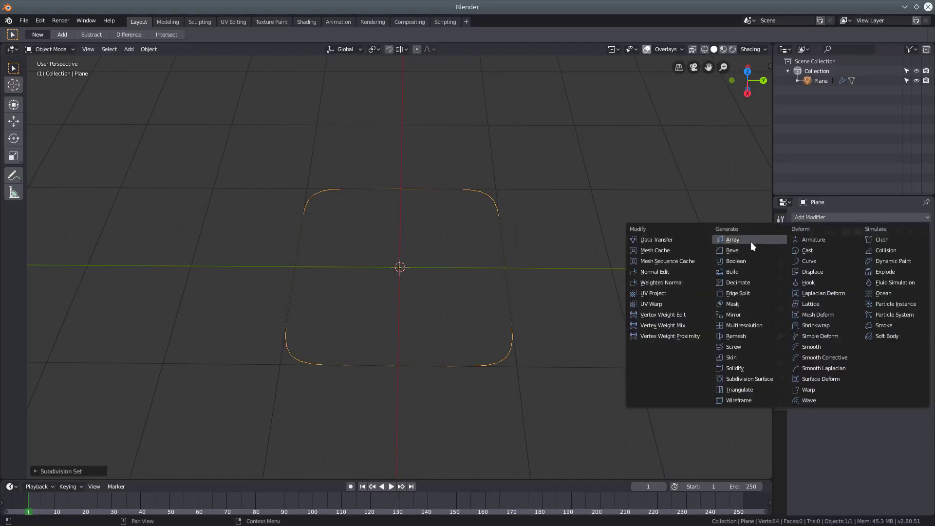
{"action": "left_click", "coordinate": [737, 347]}
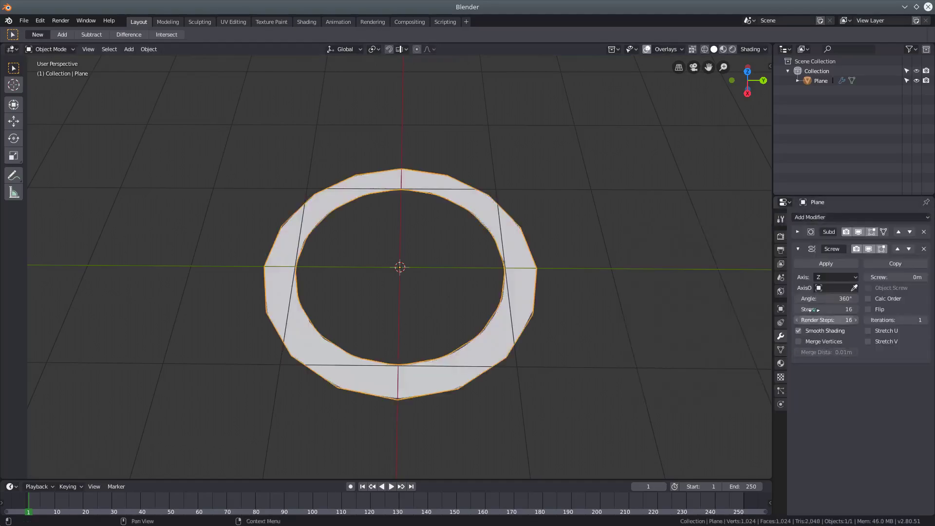
{"action": "left_click", "coordinate": [827, 277]}
{"action": "left_click", "coordinate": [832, 298]}
Rotate the screwed shape 90° around the global X axis so it stands upright
{"action": "middle_click_drag", "start_coordinate": [522, 264], "coordinate": [374, 252]}
{"action": "key", "text": "r"}
{"action": "key", "text": "x"}
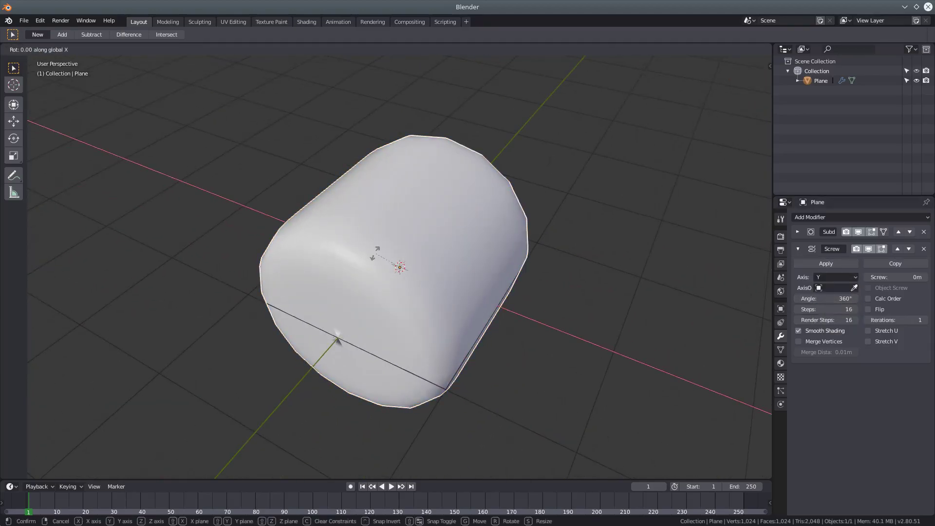
{"action": "type", "text": "90"}
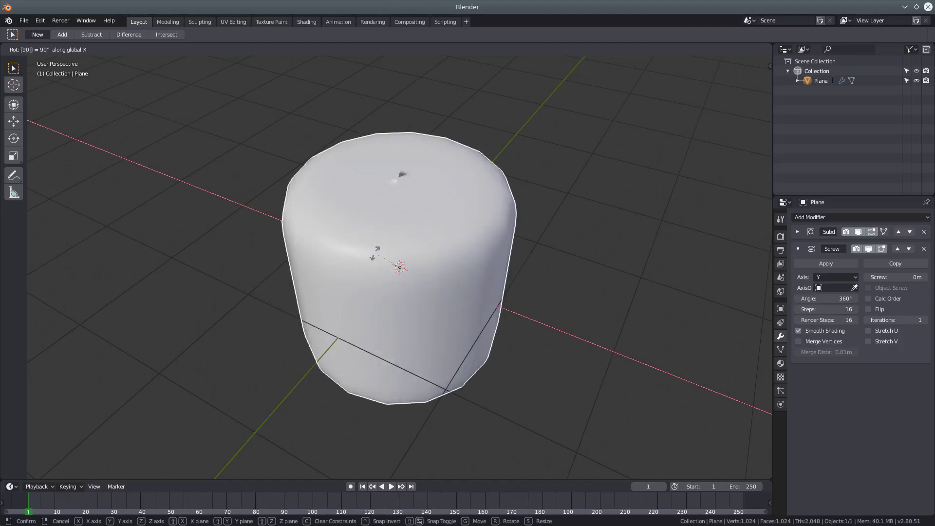
{"action": "key", "text": "Return"}
Set the Screw modifier's screw offset to 3.6 m and its iterations to 3
{"action": "key", "text": "KP_1"}
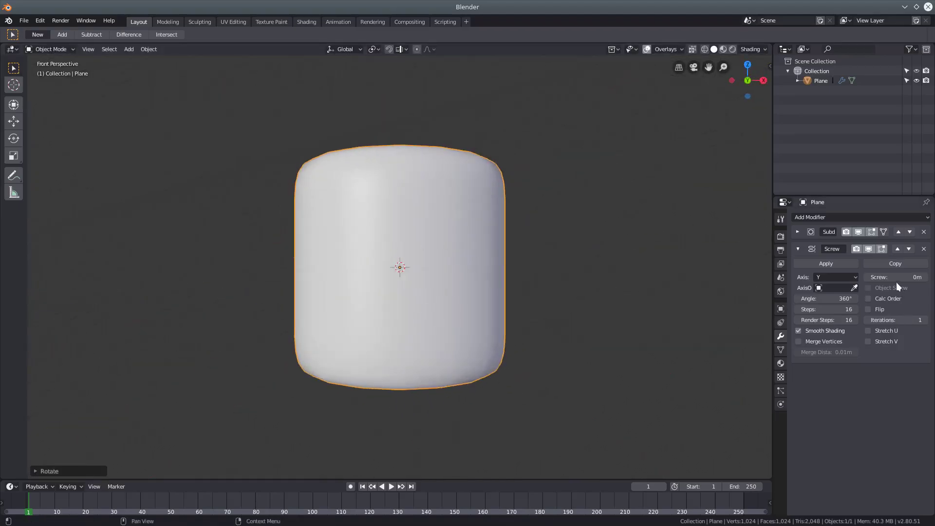
{"action": "mouse_move", "coordinate": [898, 277]}
{"action": "left_mouse_down"}
{"action": "mouse_move", "coordinate": [918, 278]}
{"action": "mouse_move", "coordinate": [541, 171]}
{"action": "mouse_move", "coordinate": [507, 279]}
{"action": "mouse_move", "coordinate": [372, 192]}
{"action": "mouse_move", "coordinate": [849, 258]}
{"action": "mouse_move", "coordinate": [899, 276]}
{"action": "mouse_move", "coordinate": [883, 273]}
{"action": "left_mouse_up"}
{"action": "scroll", "coordinate": [392, 226], "scroll_direction": "down", "scroll_amount": 2}
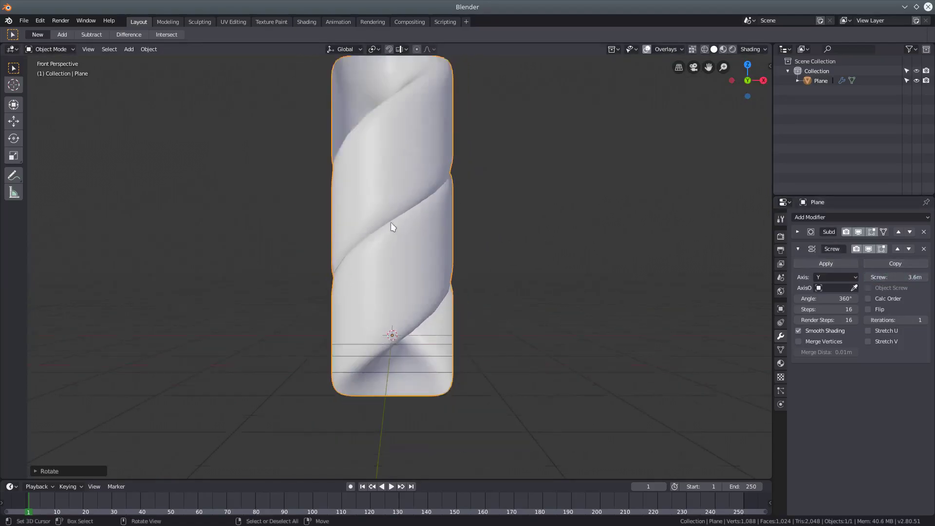
{"action": "scroll", "coordinate": [392, 227], "scroll_direction": "down", "scroll_amount": 1}
{"action": "middle_click_drag", "start_coordinate": [392, 227], "coordinate": [401, 258], "text": "shift"}
{"action": "left_click", "coordinate": [925, 320]}
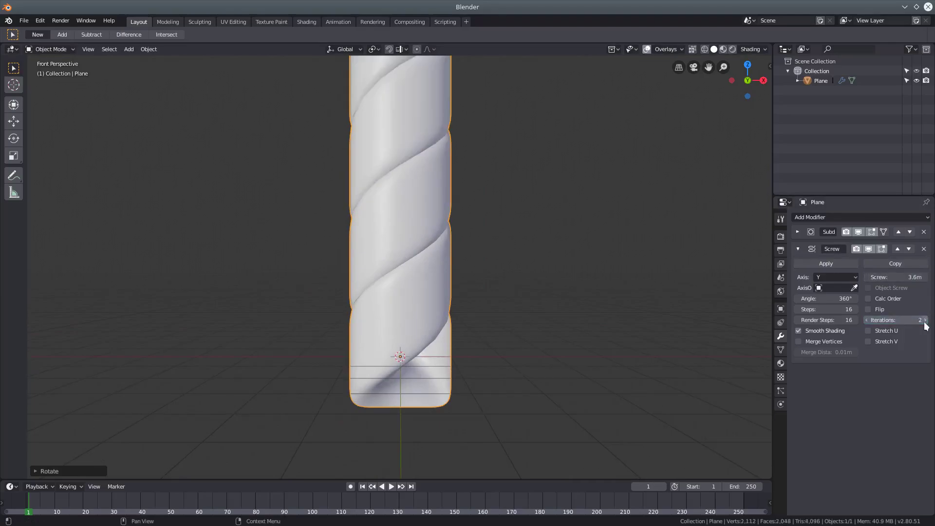
{"action": "left_click", "coordinate": [924, 320]}
Add a lattice in the front orthographic view and move it up to around the middle of the twisted column
{"action": "scroll", "coordinate": [388, 299], "scroll_direction": "down", "scroll_amount": 4}
{"action": "scroll", "coordinate": [389, 299], "scroll_direction": "down", "scroll_amount": 3}
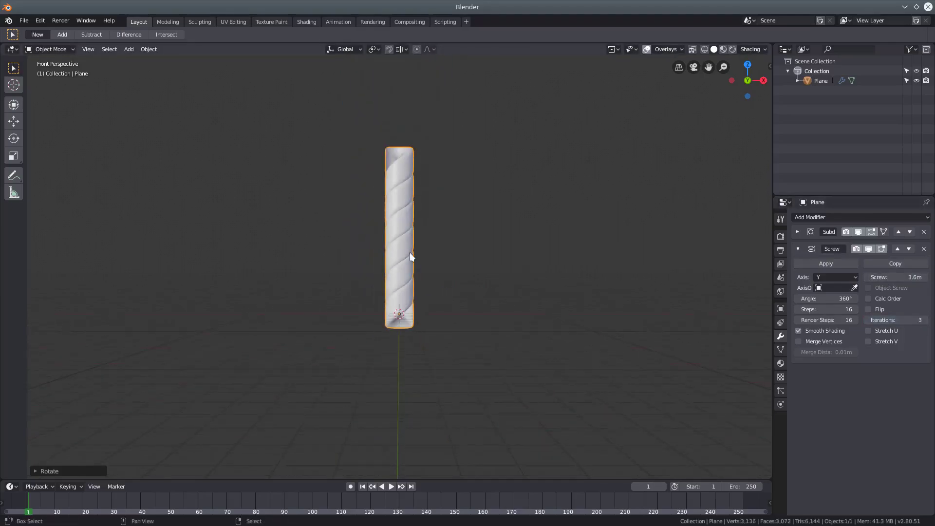
{"action": "middle_click_drag", "start_coordinate": [410, 252], "coordinate": [407, 274], "text": "shift"}
{"action": "scroll", "coordinate": [407, 273], "scroll_direction": "up", "scroll_amount": 2}
{"action": "key", "text": "KP_5"}
{"action": "key", "text": "shift+a"}
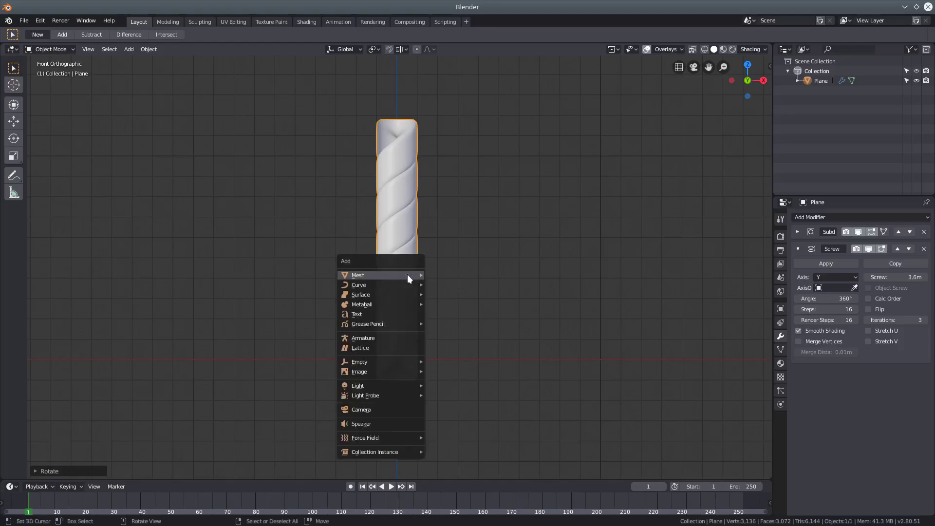
{"action": "left_click", "coordinate": [394, 347]}
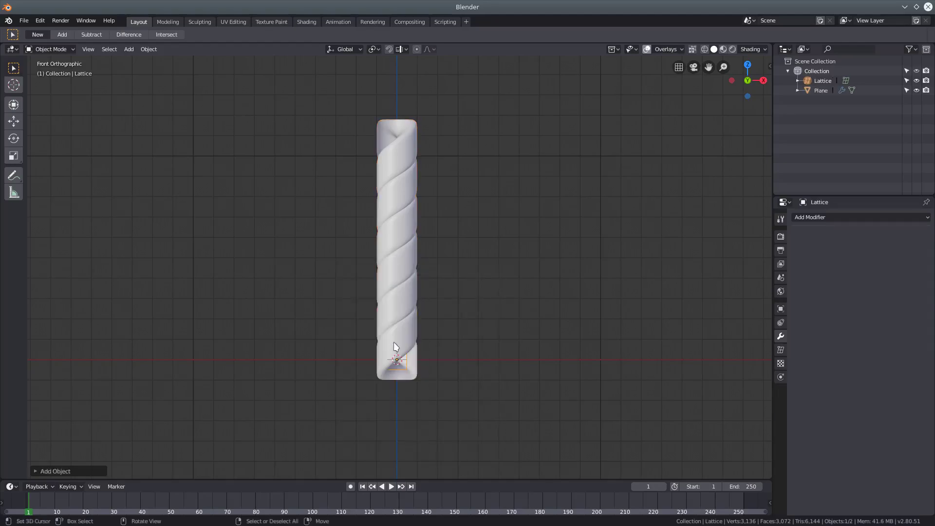
{"action": "left_click", "coordinate": [14, 120]}
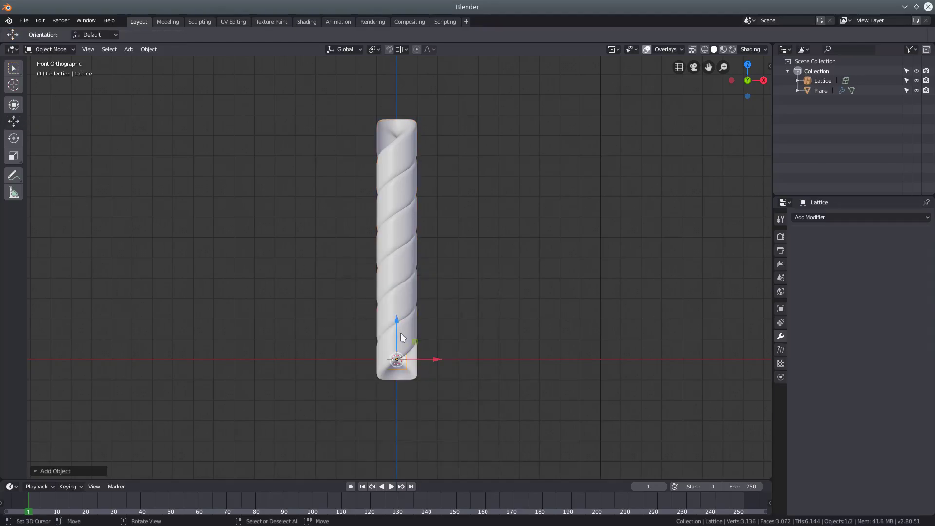
{"action": "left_click_drag", "start_coordinate": [402, 337], "coordinate": [455, 252]}
Scale the lattice slightly wider than the column, then stretch and reposition it along Z to enclose the full height
{"action": "key", "text": "s"}
{"action": "left_click", "coordinate": [536, 269]}
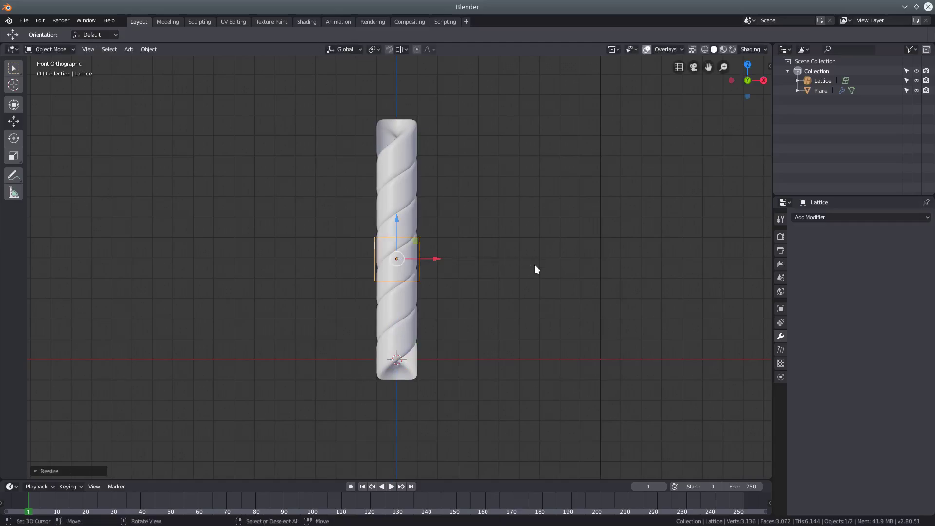
{"action": "key", "text": "s"}
{"action": "key", "text": "z"}
{"action": "left_click", "coordinate": [151, 210]}
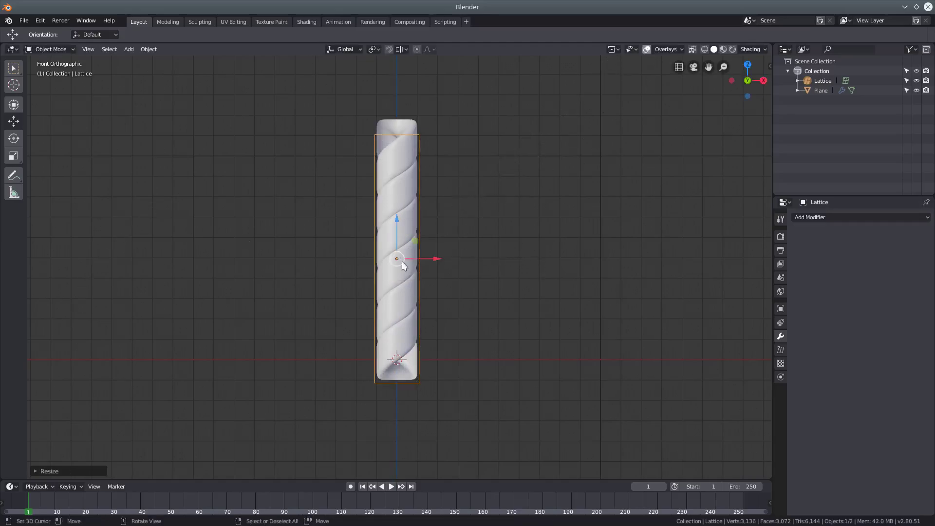
{"action": "left_click_drag", "start_coordinate": [398, 228], "coordinate": [396, 219]}
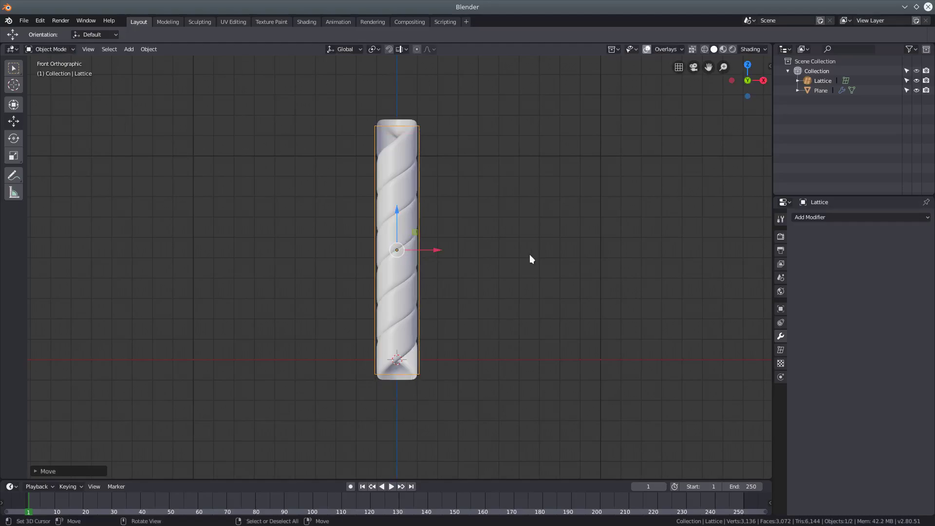
{"action": "key", "text": "s"}
{"action": "key", "text": "z"}
{"action": "left_click", "coordinate": [555, 269]}
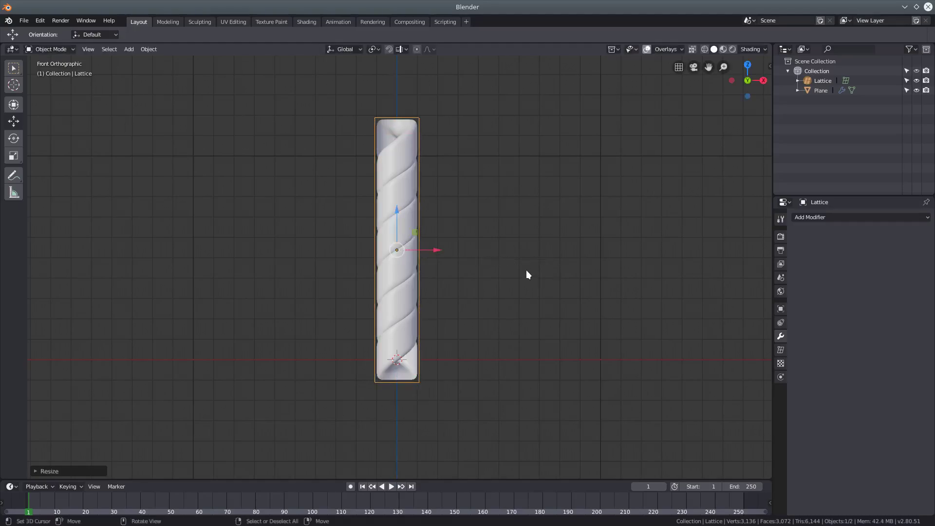
Parent the twisted column to the lattice with Lattice Deform
{"action": "left_click", "coordinate": [404, 203]}
{"action": "left_click", "coordinate": [419, 194], "text": "shift"}
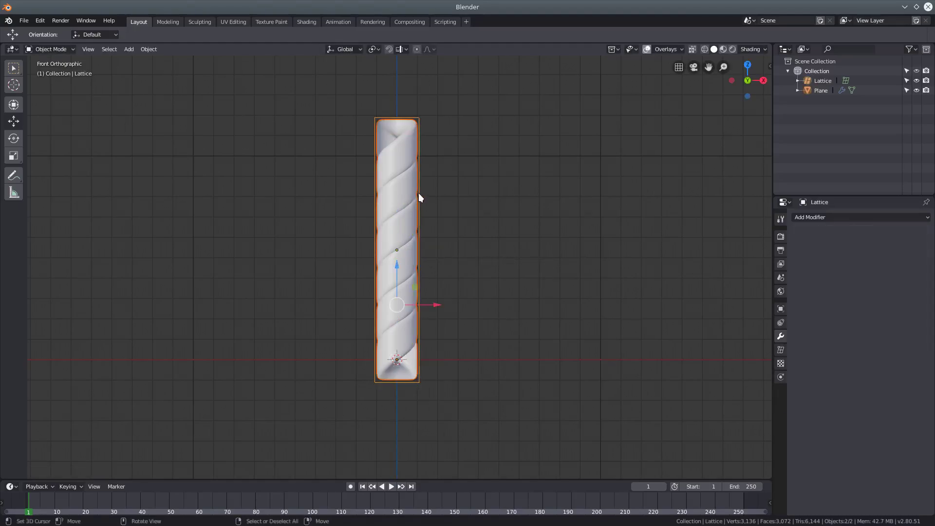
{"action": "key", "text": "ctrl+p"}
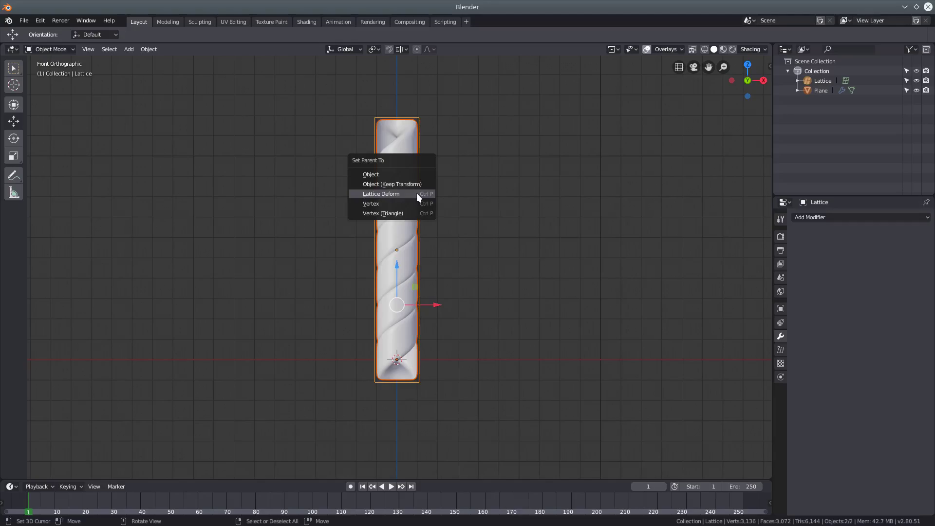
{"action": "left_click", "coordinate": [416, 193]}
Scale the lattice's four top points inward to a narrow tip in Edit Mode
{"action": "middle_click_drag", "start_coordinate": [513, 276], "coordinate": [436, 267]}
{"action": "left_click", "coordinate": [428, 127]}
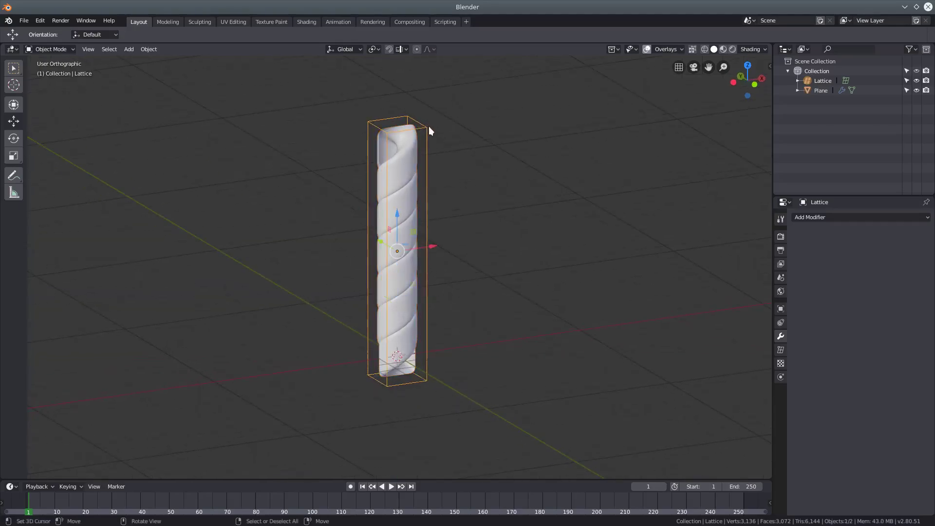
{"action": "key", "text": "Tab"}
{"action": "left_click", "coordinate": [428, 127]}
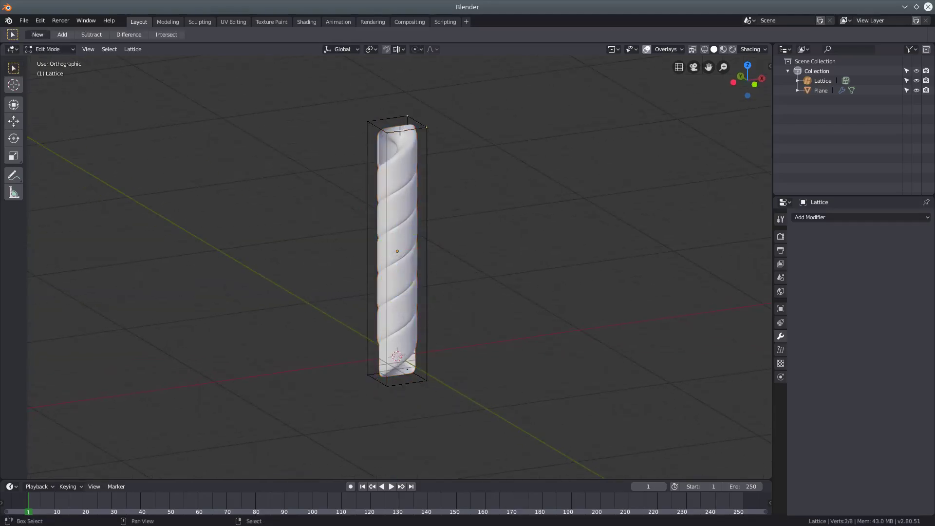
{"action": "key", "text": "s"}
{"action": "left_click", "coordinate": [400, 120]}
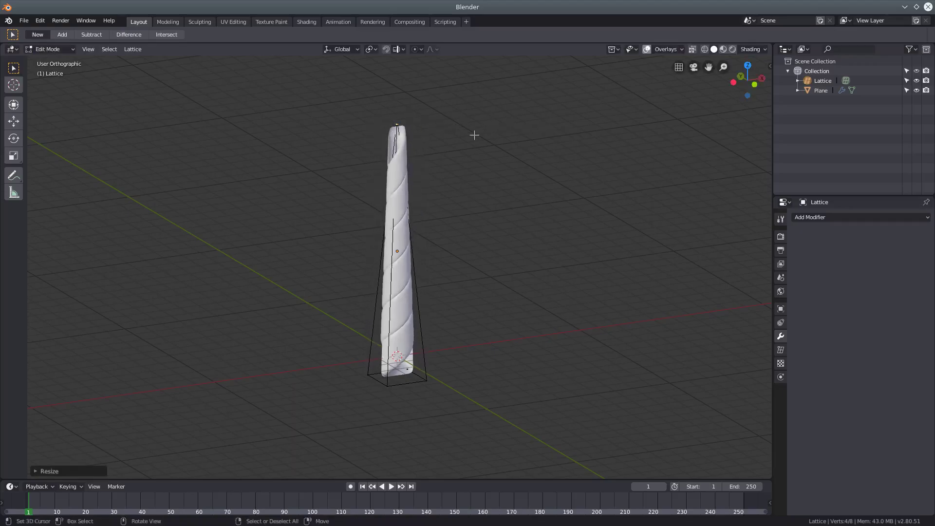
Scale the lattice's four bottom points outward about 1.8 times in front view and return to Object Mode
{"action": "key", "text": "KP_1"}
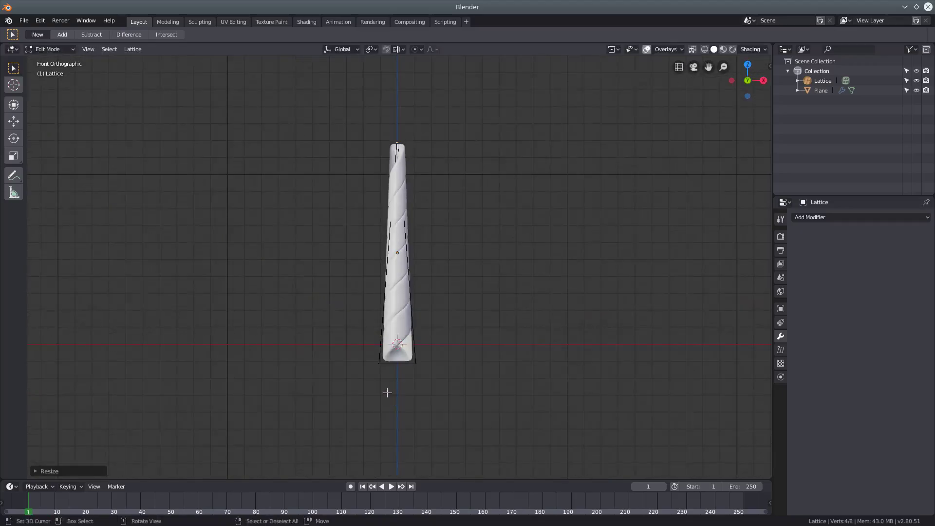
{"action": "key", "text": "shift+z"}
{"action": "left_click_drag", "start_coordinate": [346, 341], "coordinate": [443, 389]}
{"action": "key", "text": "s"}
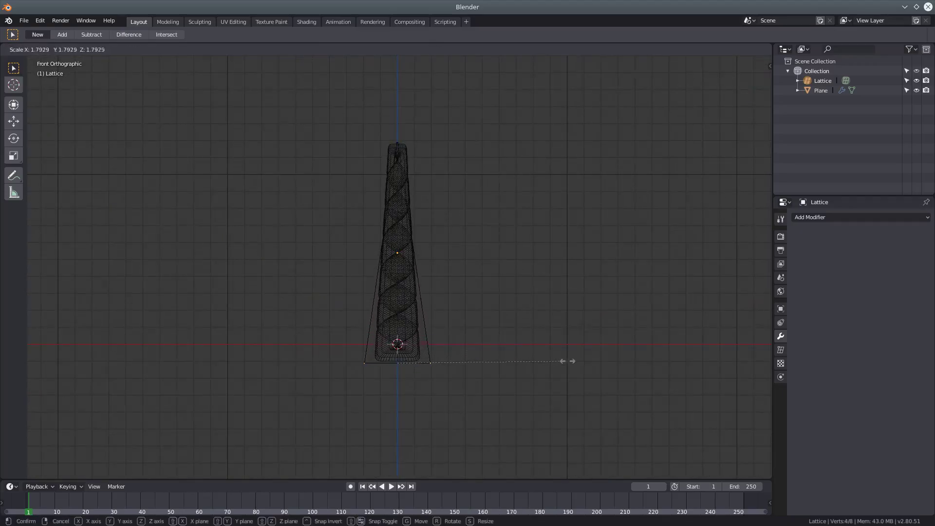
{"action": "left_click", "coordinate": [567, 361]}
{"action": "key", "text": "shift+z"}
{"action": "key", "text": "Tab"}
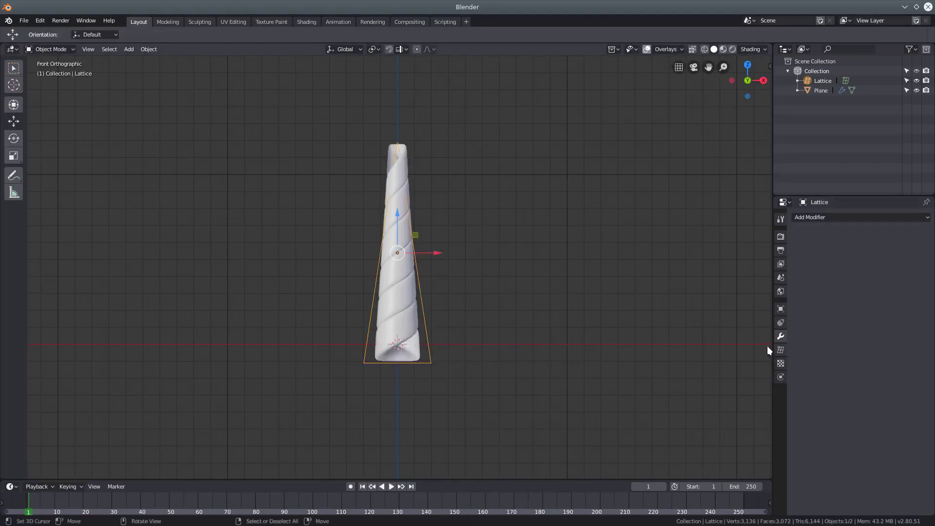
Widen the properties area and set the lattice's U and V resolution to 20
{"action": "left_click_drag", "start_coordinate": [773, 346], "coordinate": [729, 347]}
{"action": "left_click", "coordinate": [736, 351]}
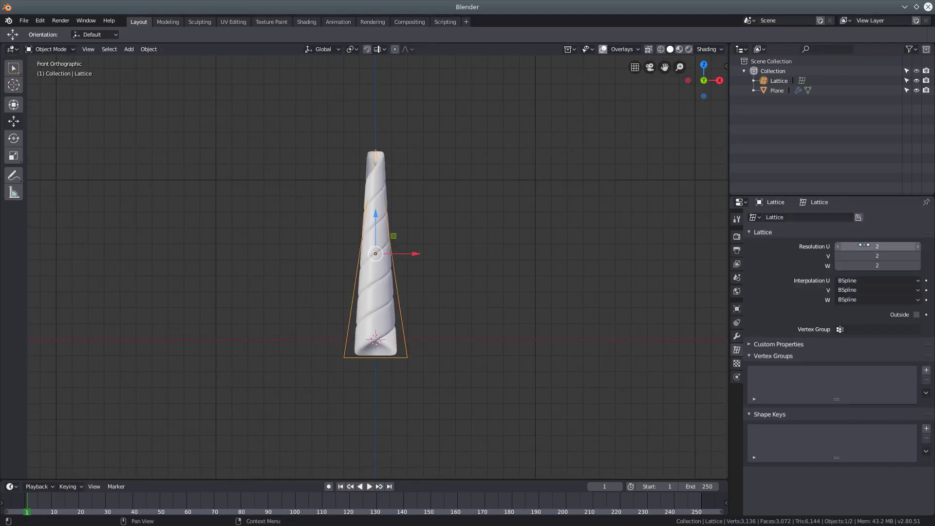
{"action": "key", "text": "Return"}
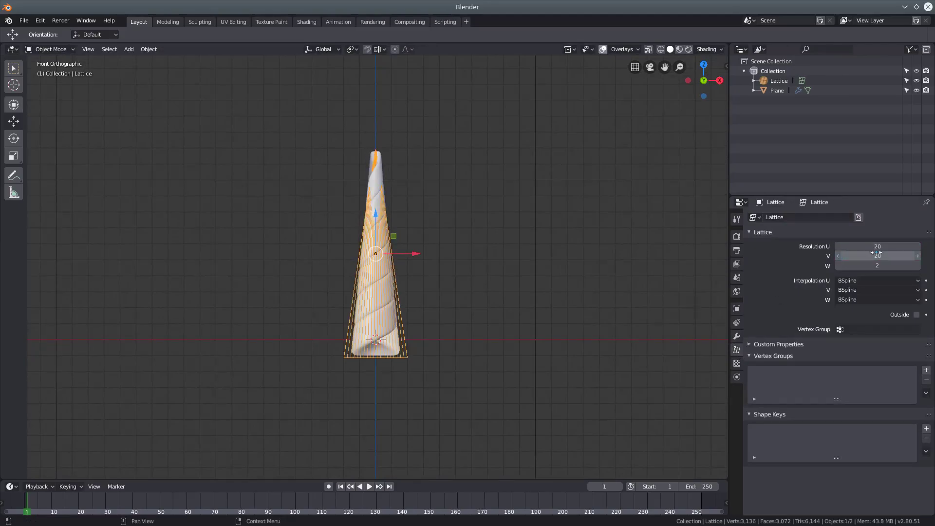
Set the lattice's W resolution to 20 and hide the lattice to inspect the tapered horn
{"action": "type", "text": "0"}
{"action": "key", "text": "Return"}
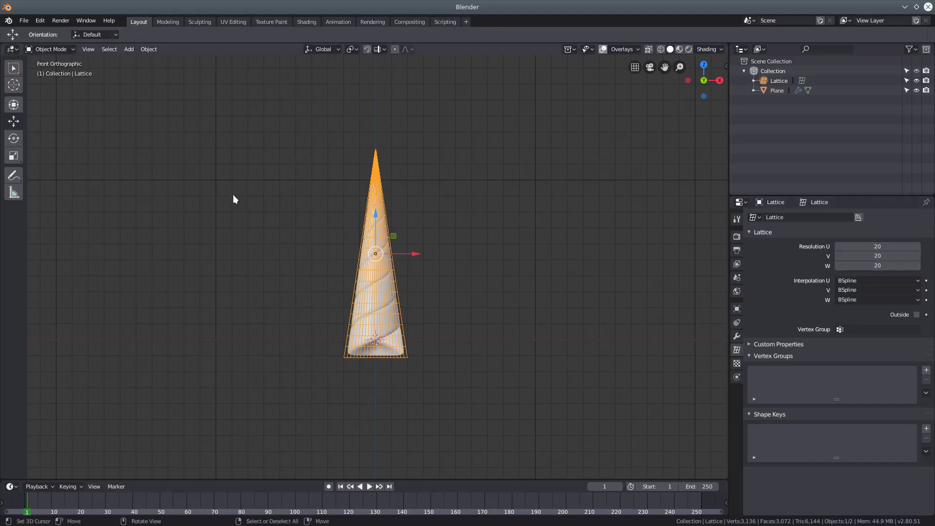
{"action": "middle_click_drag", "start_coordinate": [287, 257], "coordinate": [445, 271]}
{"action": "key", "text": "h"}
{"action": "scroll", "coordinate": [388, 268], "scroll_direction": "up", "scroll_amount": 8}
{"action": "key", "text": "KP_1"}
{"action": "scroll", "coordinate": [396, 275], "scroll_direction": "down", "scroll_amount": 7}
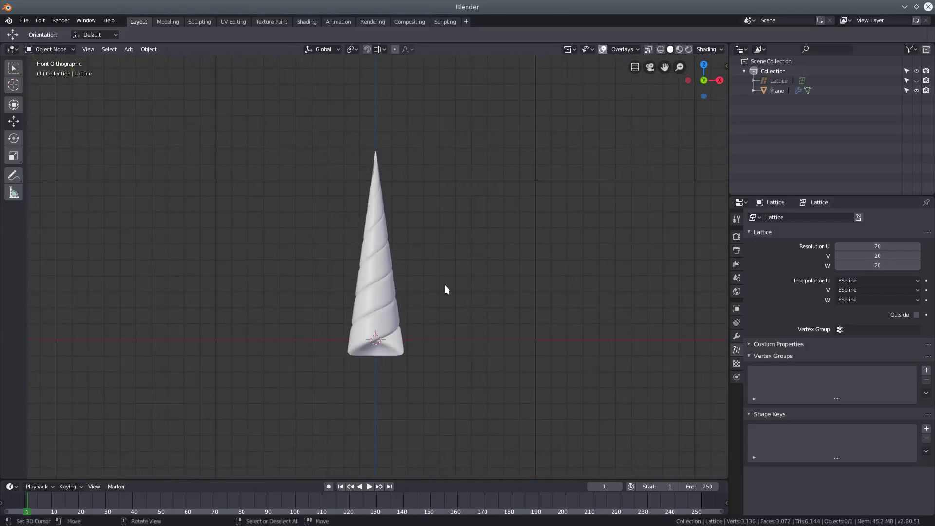
Unhide the lattice and move it along negative X, away from the world origin
{"action": "left_click", "coordinate": [915, 80]}
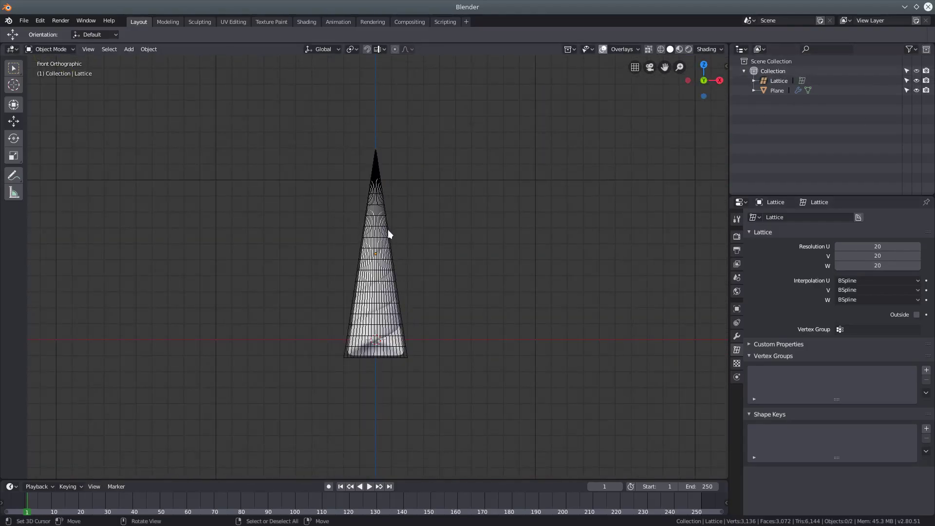
{"action": "left_click", "coordinate": [388, 234]}
{"action": "left_click_drag", "start_coordinate": [417, 258], "coordinate": [253, 257]}
{"action": "left_click", "coordinate": [211, 315]}
{"action": "key", "text": "g"}
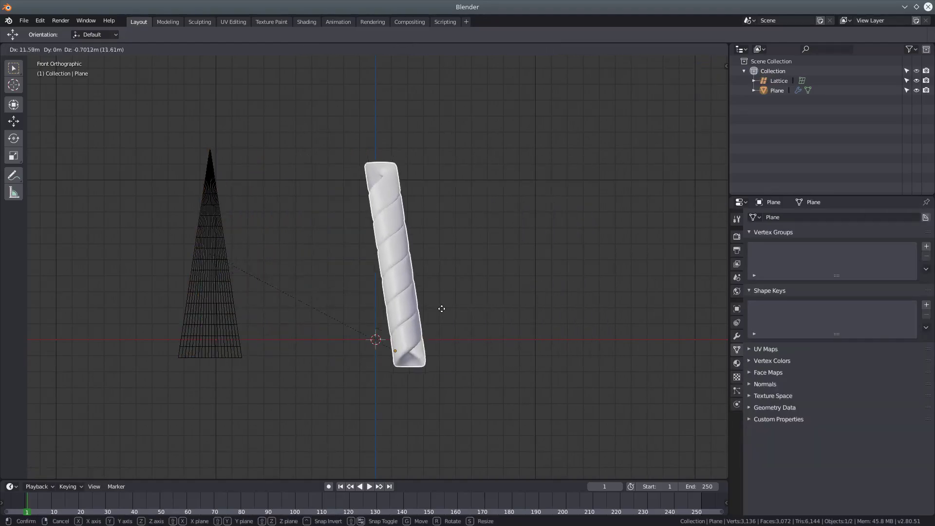
{"action": "right_click", "coordinate": [373, 309]}
Move the lattice with its horn farther along negative X and hide the lattice again
{"action": "left_click", "coordinate": [231, 255]}
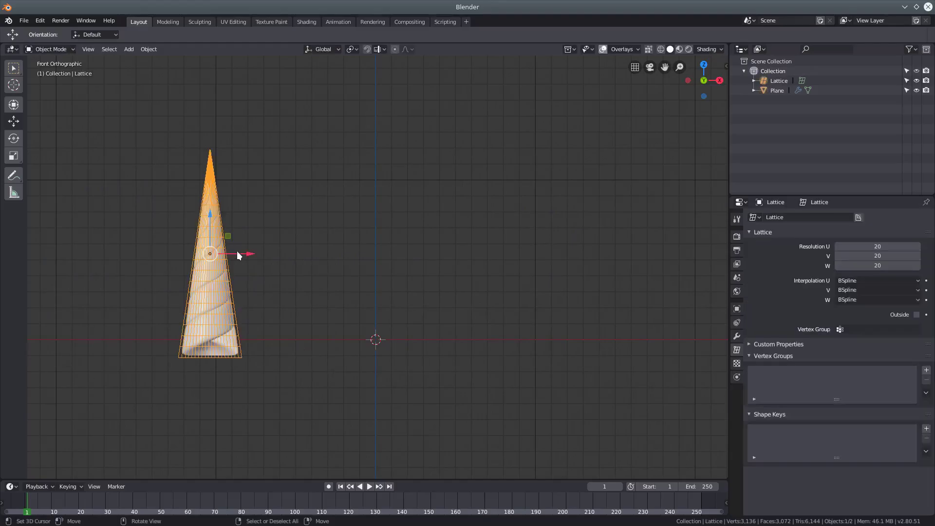
{"action": "left_click_drag", "start_coordinate": [249, 255], "coordinate": [185, 253]}
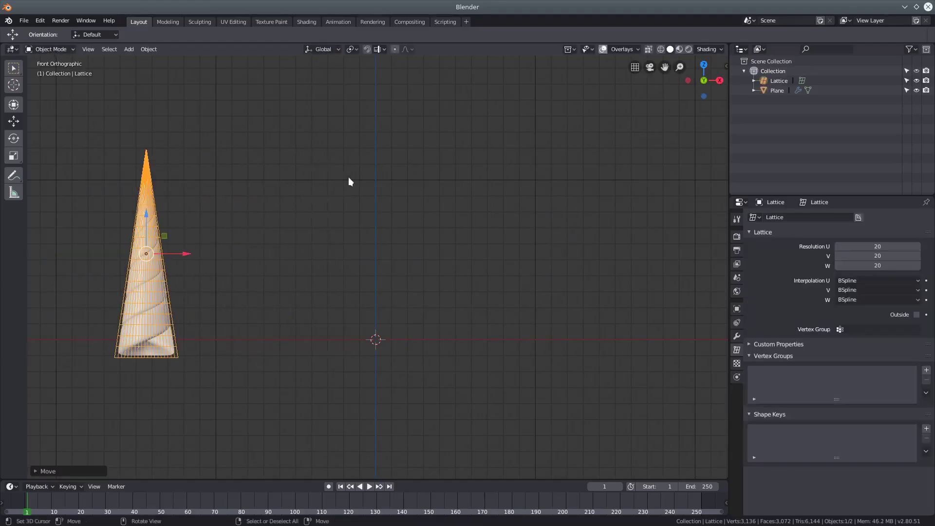
{"action": "middle_click_drag", "start_coordinate": [349, 181], "coordinate": [288, 319]}
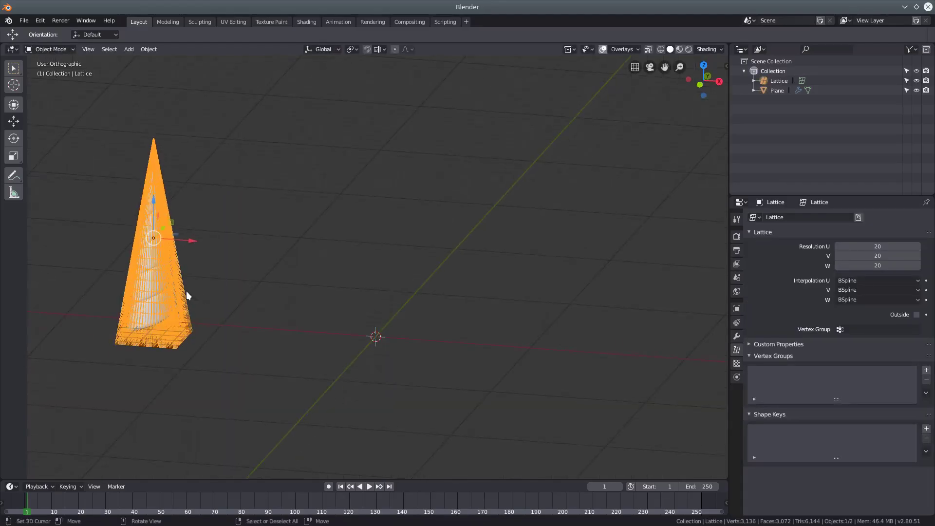
{"action": "key", "text": "h"}
Add a mesh circle at the world origin
{"action": "key", "text": "shift+a"}
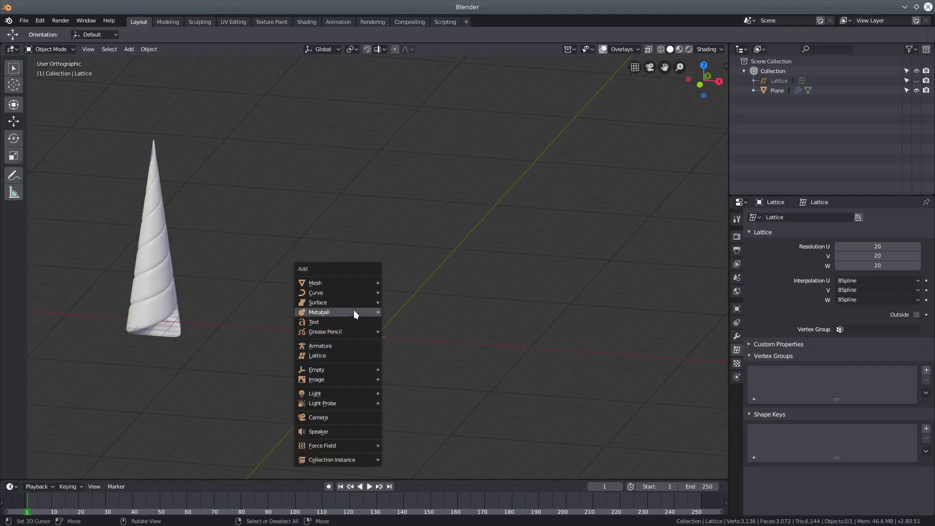
{"action": "mouse_move", "coordinate": [346, 284]}
{"action": "left_click", "coordinate": [416, 302]}
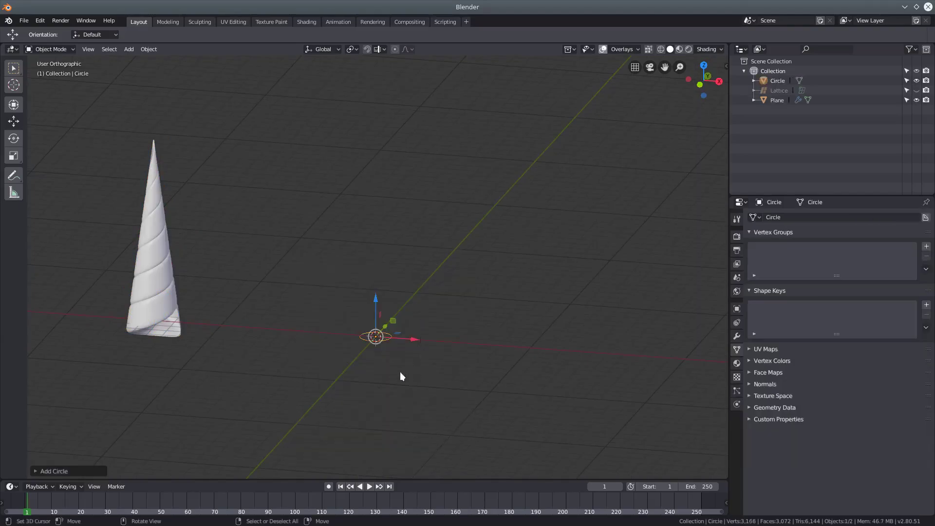
{"action": "middle_click_drag", "start_coordinate": [401, 375], "coordinate": [386, 372]}
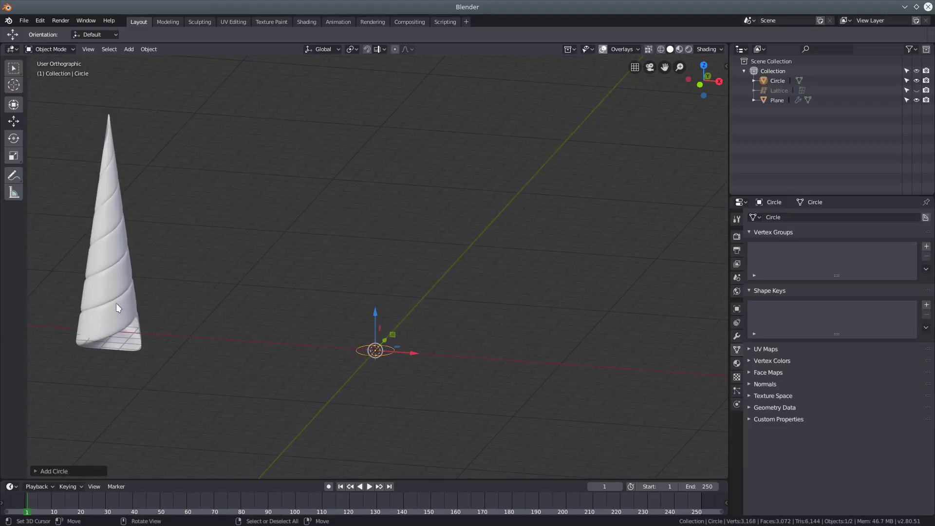
Link the horn's modifiers to the new circle, with the horn as the active object
{"action": "left_click", "coordinate": [116, 303]}
{"action": "left_click", "coordinate": [388, 356]}
{"action": "left_click", "coordinate": [107, 294], "text": "shift"}
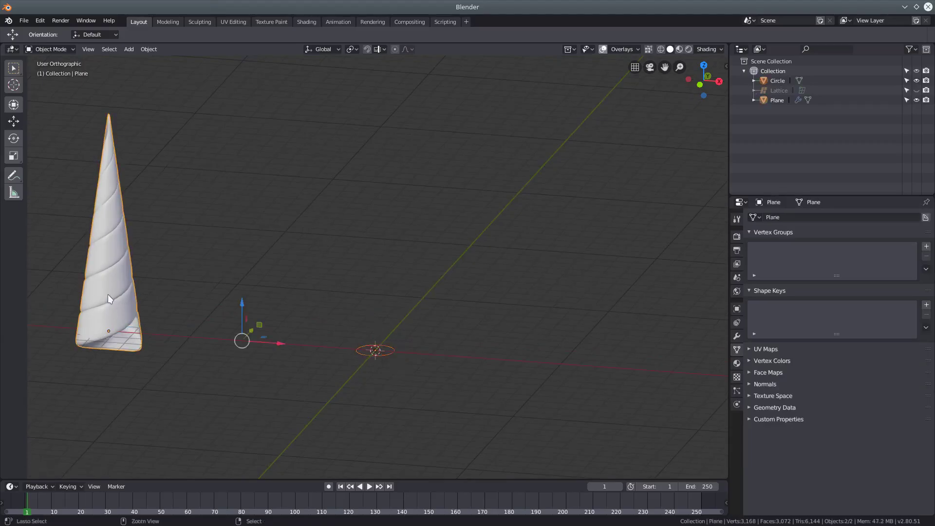
{"action": "key", "text": "ctrl+l"}
{"action": "left_click", "coordinate": [108, 294]}
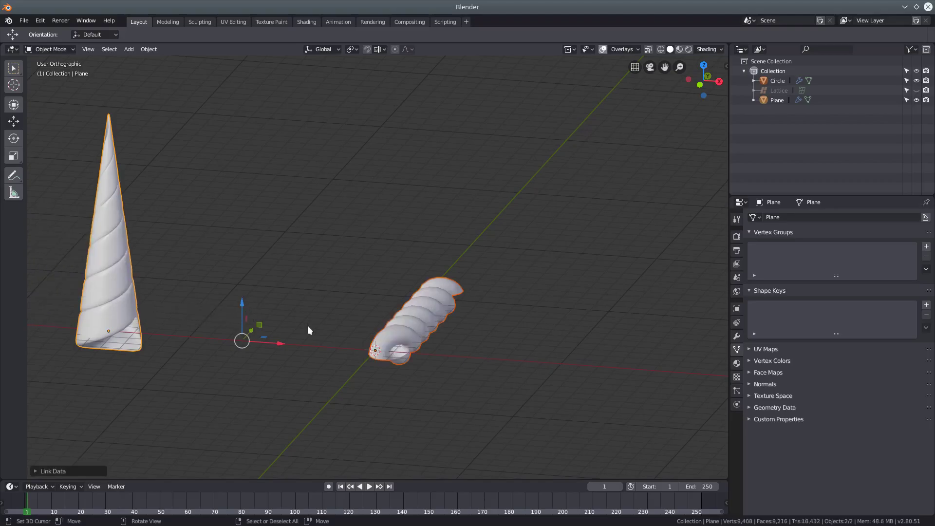
Select only the circle in front view and rotate it 90 degrees about the X axis
{"action": "key", "text": "KP_1"}
{"action": "left_click", "coordinate": [394, 341]}
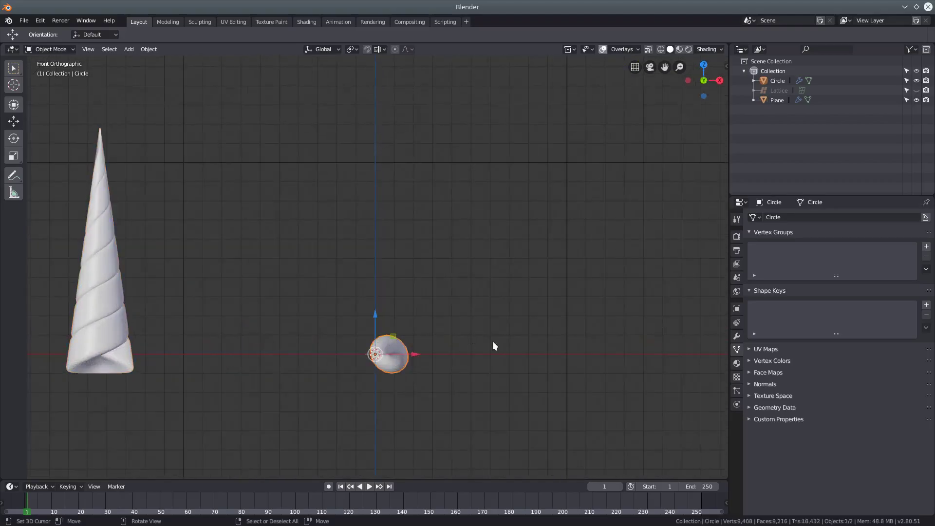
{"action": "type", "text": "rx90"}
{"action": "key", "text": "Return"}
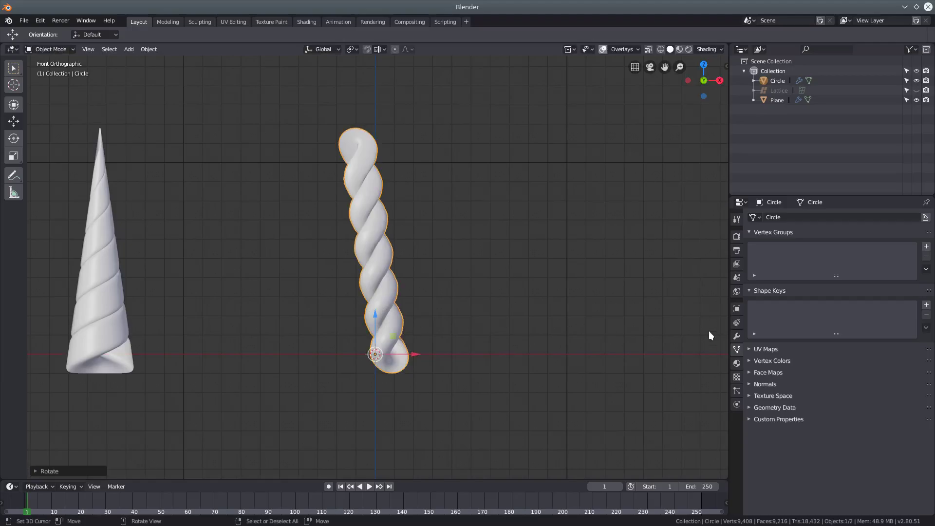
Remove the linked Lattice modifier from the circle and collapse its Screw modifier settings
{"action": "left_click", "coordinate": [736, 336]}
{"action": "left_click", "coordinate": [924, 373]}
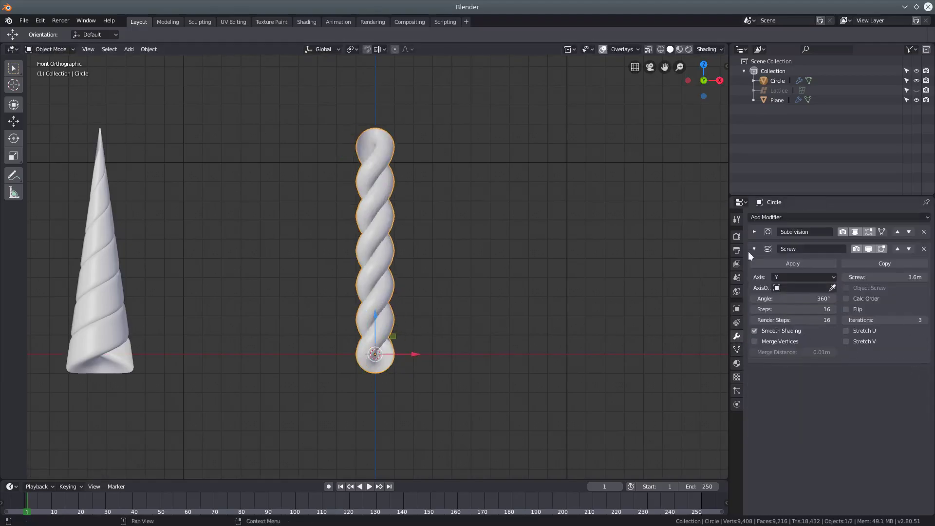
{"action": "left_click", "coordinate": [753, 249]}
Add a second lattice and move it up to the middle of the circle's twisted column
{"action": "key", "text": "shift+a"}
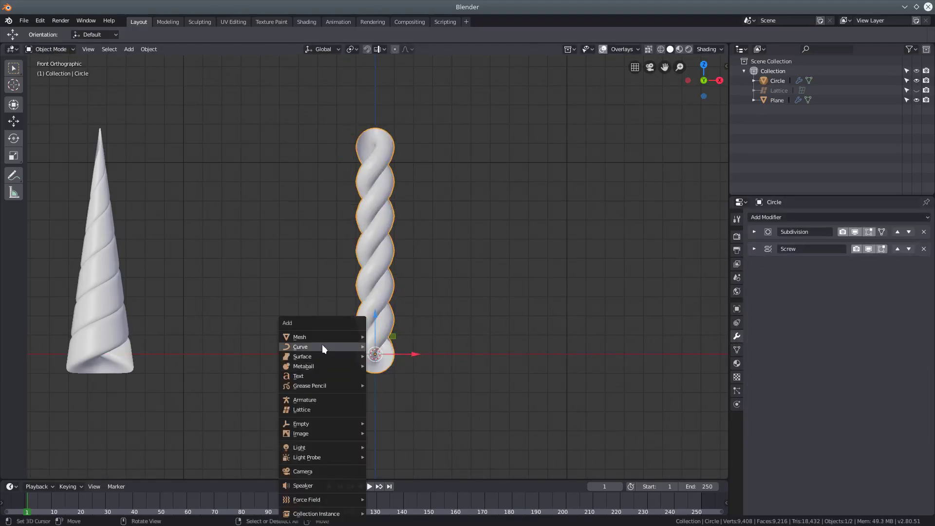
{"action": "left_click", "coordinate": [322, 410]}
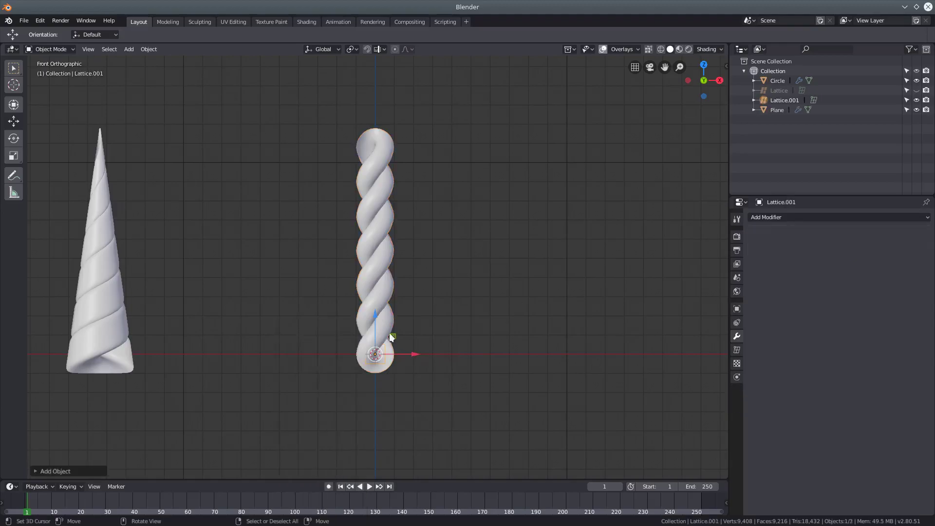
{"action": "key", "text": "g"}
{"action": "left_click", "coordinate": [380, 251]}
Stretch the new lattice along Z and lower it until it encloses the whole twisted column
{"action": "key", "text": "s"}
{"action": "key", "text": "z"}
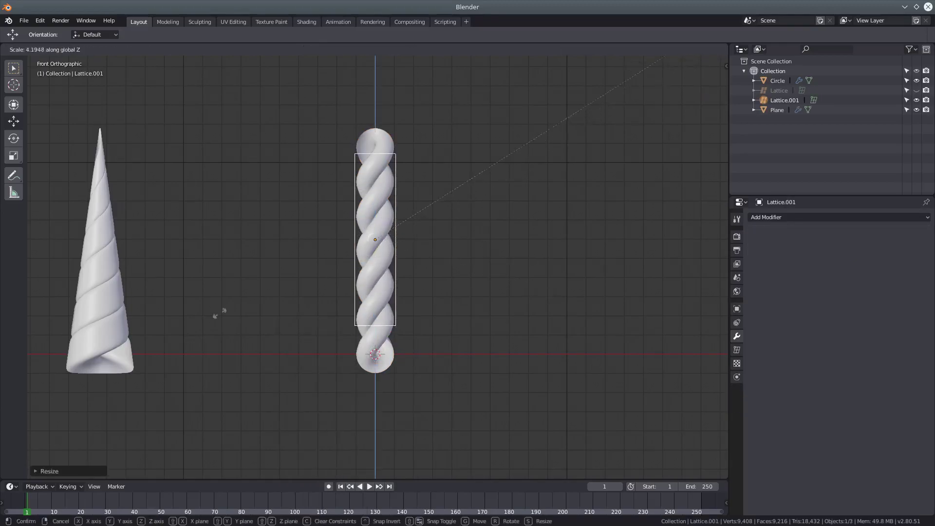
{"action": "left_click", "coordinate": [358, 194]}
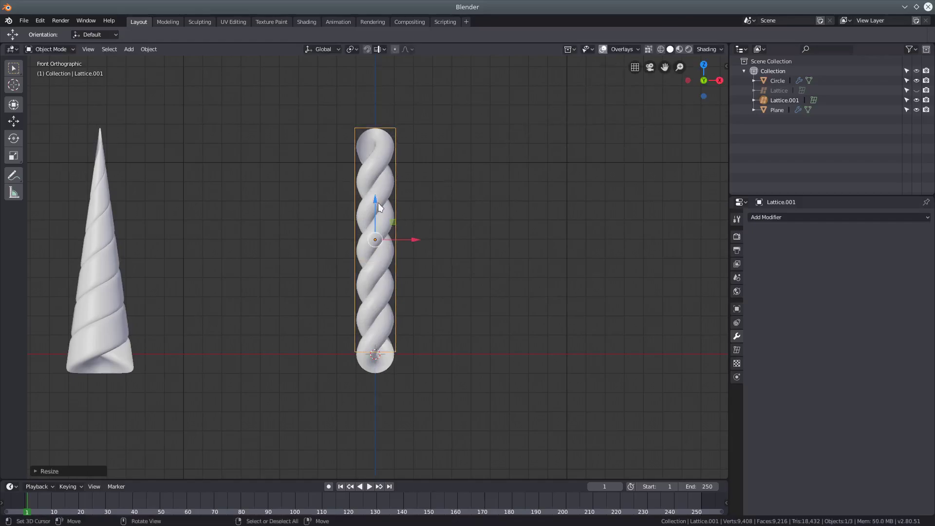
{"action": "left_click_drag", "start_coordinate": [378, 203], "coordinate": [376, 220]}
{"action": "key", "text": "s"}
{"action": "key", "text": "z"}
{"action": "left_click", "coordinate": [460, 222]}
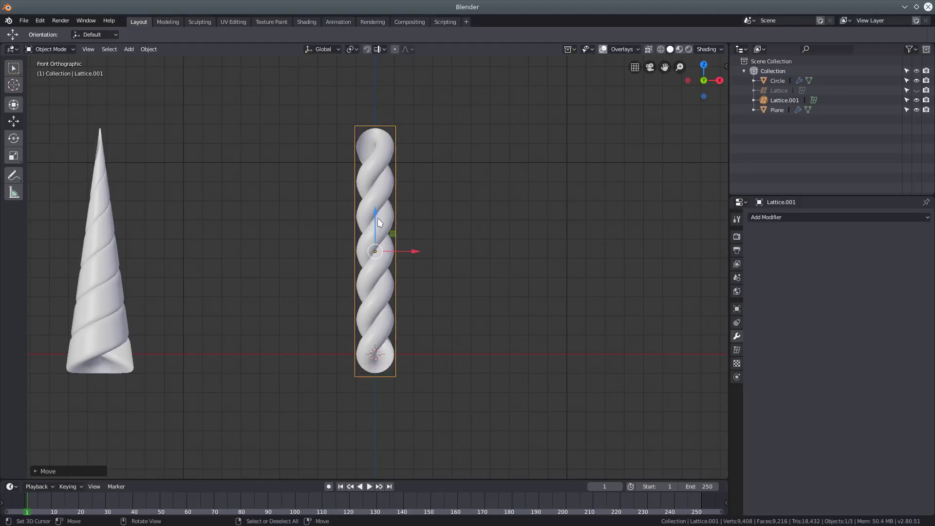
Parent the circle's twisted column to the new lattice with Lattice Deform
{"action": "right_click", "coordinate": [380, 218]}
{"action": "right_click", "coordinate": [401, 209], "text": "shift"}
{"action": "key", "text": "ctrl+p"}
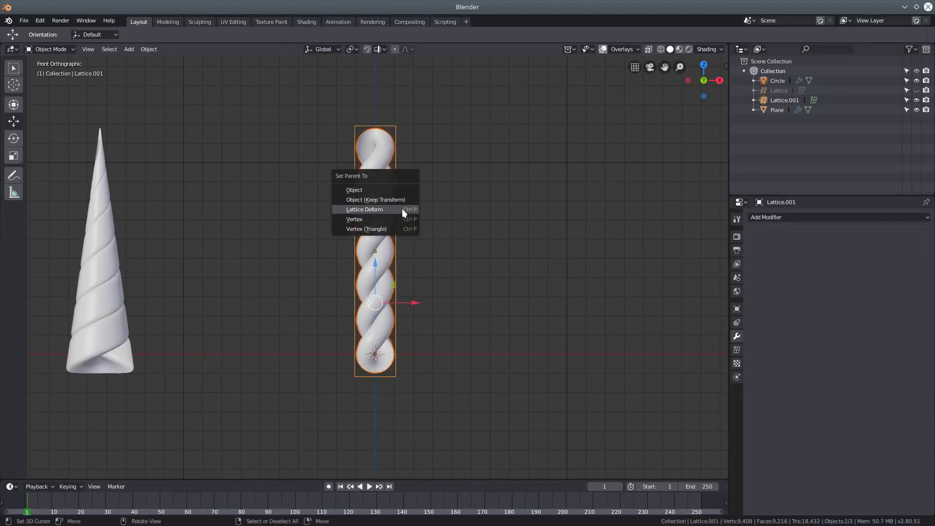
{"action": "left_click", "coordinate": [402, 208]}
Scale the new lattice's four top points inward to a narrow tip in Edit Mode
{"action": "key", "text": "Tab"}
{"action": "key", "text": "Tab"}
{"action": "key", "text": "Tab"}
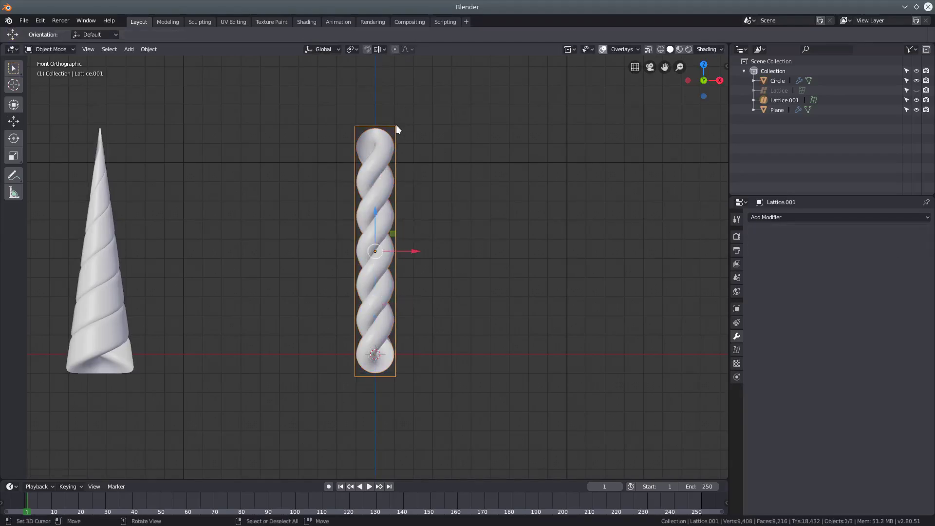
{"action": "middle_click_drag", "start_coordinate": [397, 129], "coordinate": [409, 151]}
{"action": "right_click_drag", "start_coordinate": [401, 145], "coordinate": [394, 126]}
{"action": "right_click", "coordinate": [393, 126], "text": "shift"}
{"action": "right_click", "coordinate": [392, 126], "text": "shift"}
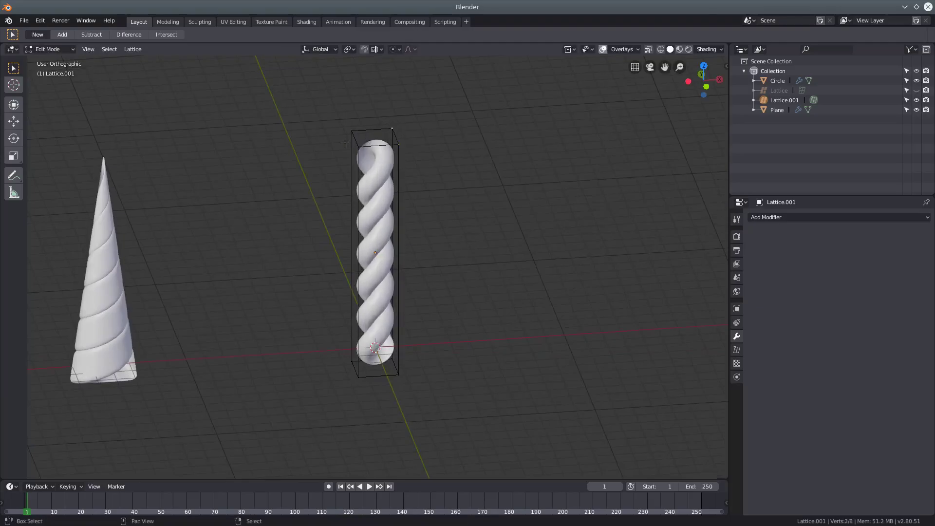
{"action": "left_click", "coordinate": [351, 128], "text": "shift"}
{"action": "key", "text": "s"}
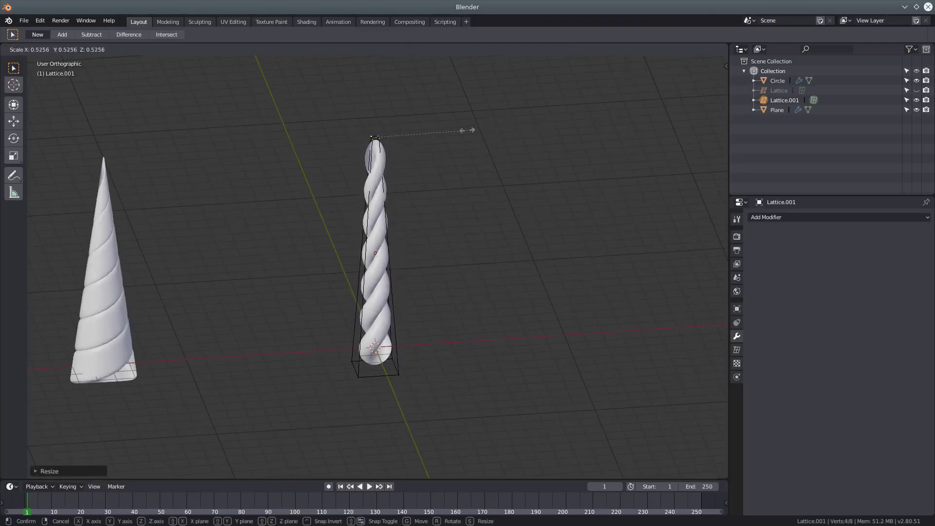
{"action": "left_click", "coordinate": [420, 136]}
Scale the new lattice's four bottom points outward in front view and return to Object Mode
{"action": "key", "text": "KP_1"}
{"action": "key", "text": "shift+z"}
{"action": "left_click_drag", "start_coordinate": [334, 334], "coordinate": [443, 410]}
{"action": "key", "text": "s"}
{"action": "left_click", "coordinate": [513, 409]}
{"action": "key", "text": "shift+z"}
{"action": "key", "text": "Tab"}
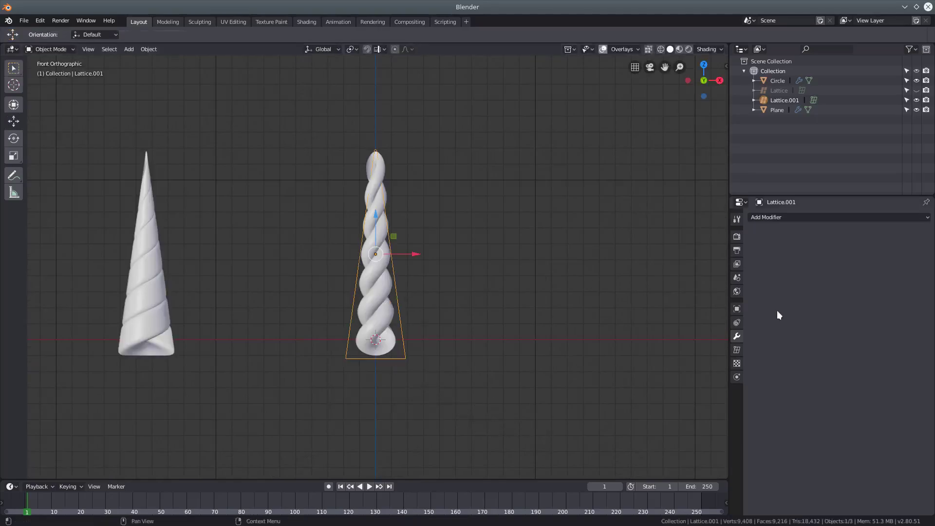
Set the new lattice's U, V and W resolution to 20
{"action": "left_click", "coordinate": [736, 350]}
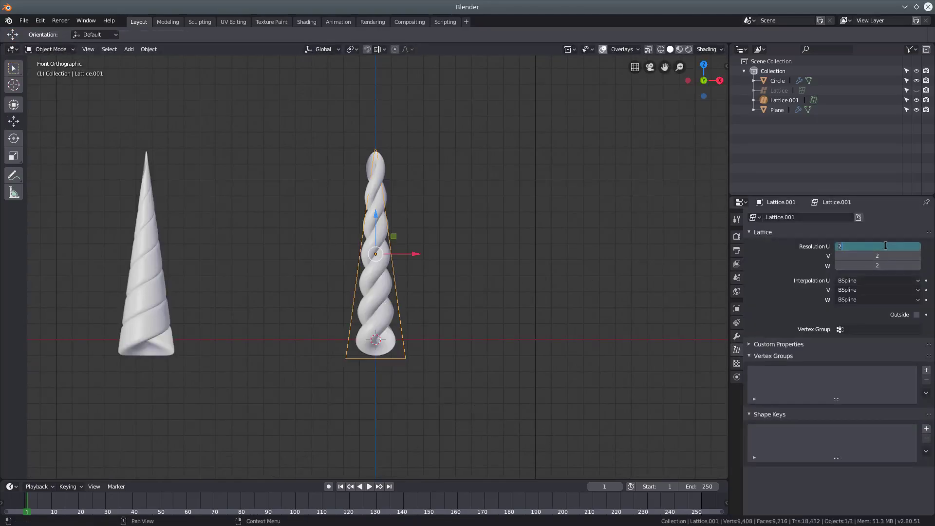
{"action": "type", "text": "20"}
{"action": "key", "text": "Return"}
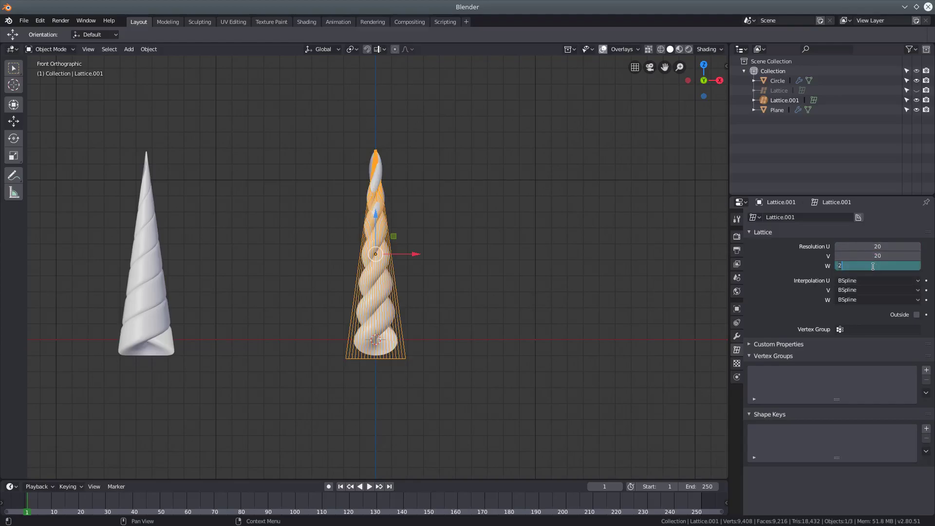
{"action": "type", "text": "0"}
{"action": "key", "text": "Return"}
Hide the second lattice and inspect the circle-based horn from several angles
{"action": "scroll", "coordinate": [372, 289], "scroll_direction": "up", "scroll_amount": 3}
{"action": "left_click", "coordinate": [408, 270]}
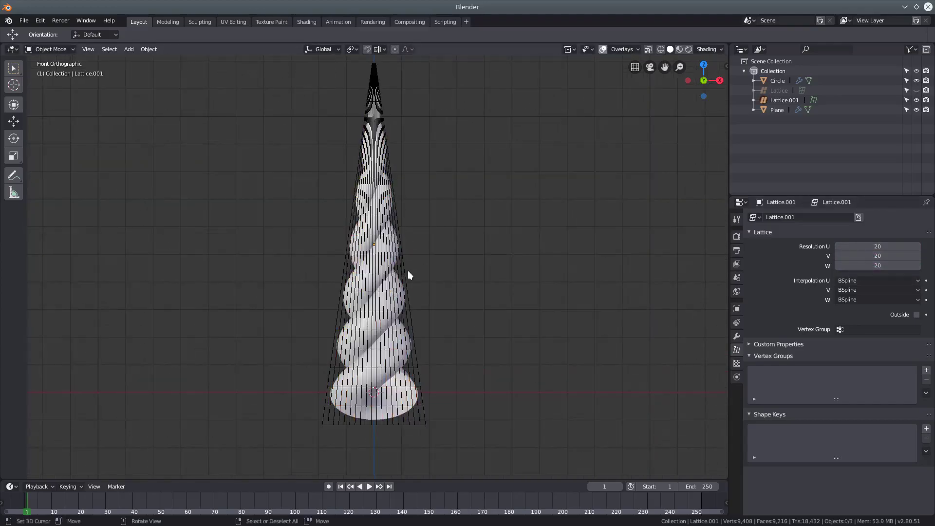
{"action": "left_click", "coordinate": [408, 270]}
{"action": "key", "text": "h"}
{"action": "scroll", "coordinate": [408, 270], "scroll_direction": "down", "scroll_amount": 3}
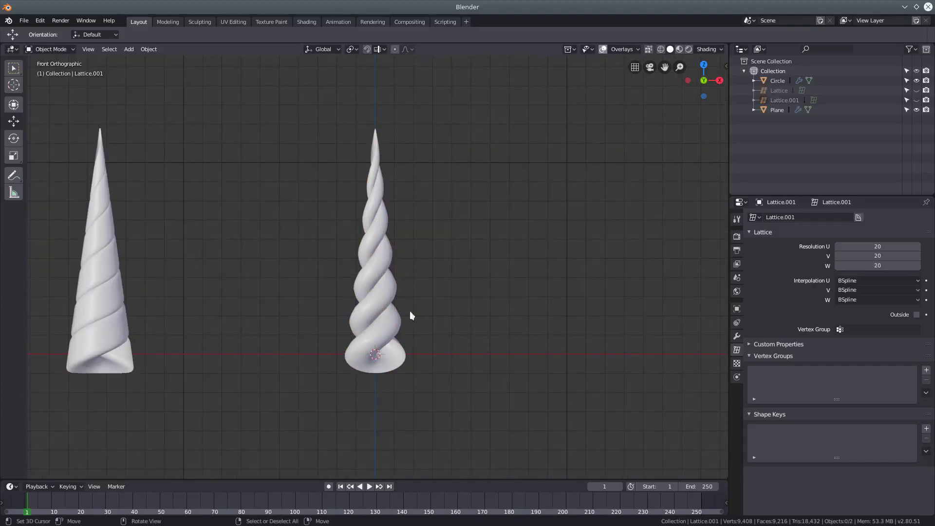
{"action": "middle_click_drag", "start_coordinate": [410, 316], "coordinate": [408, 288]}
{"action": "key", "text": "KP_1"}
{"action": "scroll", "coordinate": [420, 286], "scroll_direction": "up", "scroll_amount": 5}
{"action": "middle_click_drag", "start_coordinate": [418, 384], "coordinate": [532, 391]}
{"action": "scroll", "coordinate": [391, 368], "scroll_direction": "down", "scroll_amount": 4}
{"action": "key", "text": "KP_1"}
Edit the first horn's plane outline and move the three middle vertices of its right side outward along X
{"action": "right_click", "coordinate": [177, 344]}
{"action": "key", "text": "Tab"}
{"action": "middle_click_drag", "start_coordinate": [218, 423], "coordinate": [296, 345], "text": "shift"}
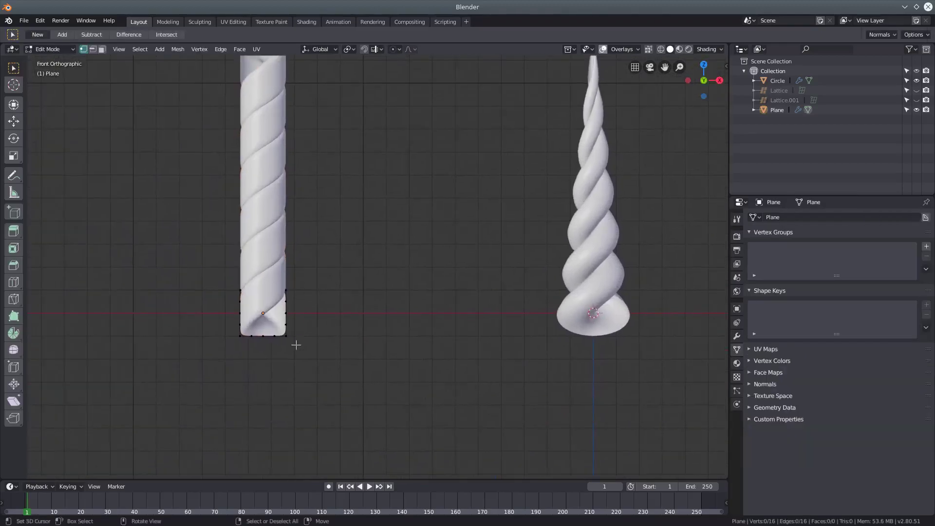
{"action": "scroll", "coordinate": [296, 345], "scroll_direction": "up", "scroll_amount": 4}
{"action": "right_click", "coordinate": [191, 387], "text": "shift"}
{"action": "right_click", "coordinate": [190, 334], "text": "shift"}
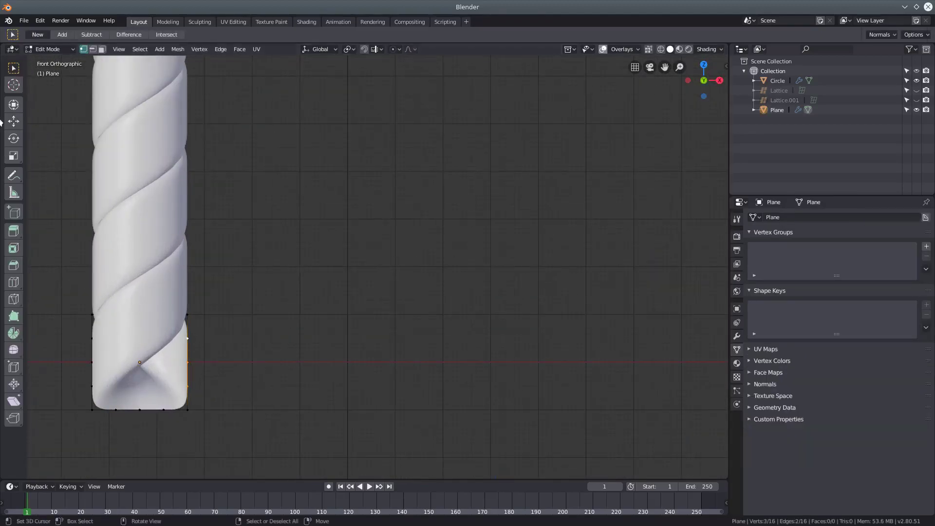
{"action": "left_click", "coordinate": [17, 122]}
{"action": "left_click_drag", "start_coordinate": [229, 361], "coordinate": [255, 365]}
Move the central vertex of the outline's bulged side farther outward along X and return to Object Mode
{"action": "right_click_drag", "start_coordinate": [217, 363], "coordinate": [243, 364]}
{"action": "left_click_drag", "start_coordinate": [273, 362], "coordinate": [313, 367]}
{"action": "scroll", "coordinate": [290, 371], "scroll_direction": "down", "scroll_amount": 5}
{"action": "key", "text": "Tab"}
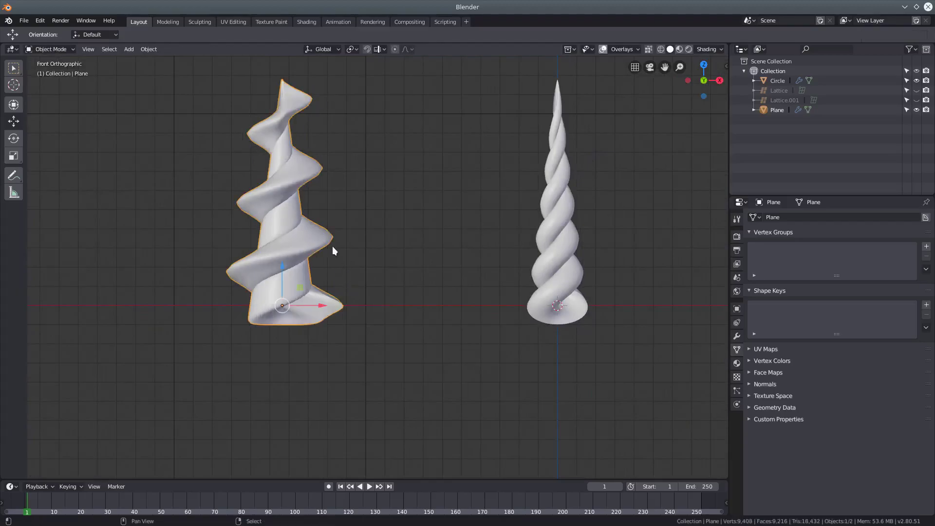
{"action": "middle_click_drag", "start_coordinate": [330, 249], "coordinate": [360, 242]}
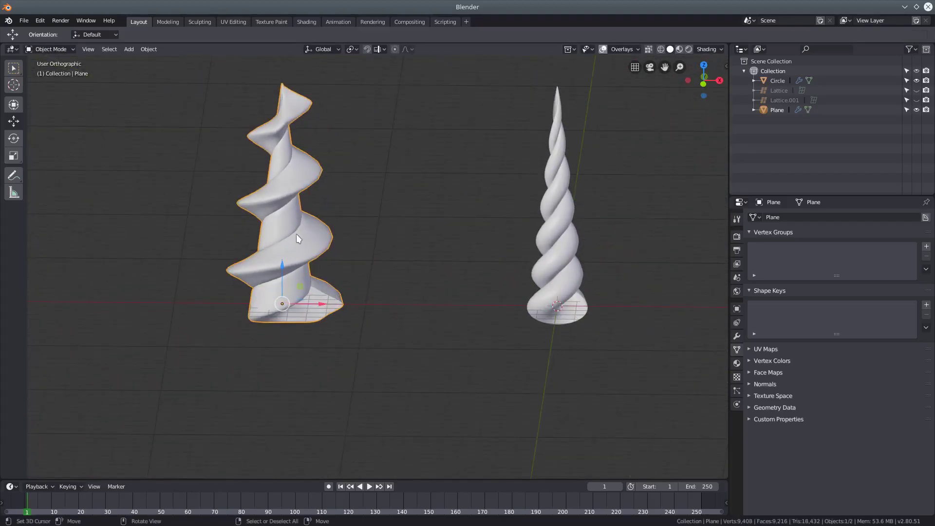
Move the outline's protruding central vertex back inward along X to round the spiral ridge, and return to Object Mode
{"action": "key", "text": "KP_1"}
{"action": "scroll", "coordinate": [299, 238], "scroll_direction": "up", "scroll_amount": 5}
{"action": "key", "text": "Tab"}
{"action": "left_click_drag", "start_coordinate": [358, 384], "coordinate": [316, 386]}
{"action": "scroll", "coordinate": [358, 335], "scroll_direction": "down", "scroll_amount": 3}
{"action": "key", "text": "Tab"}
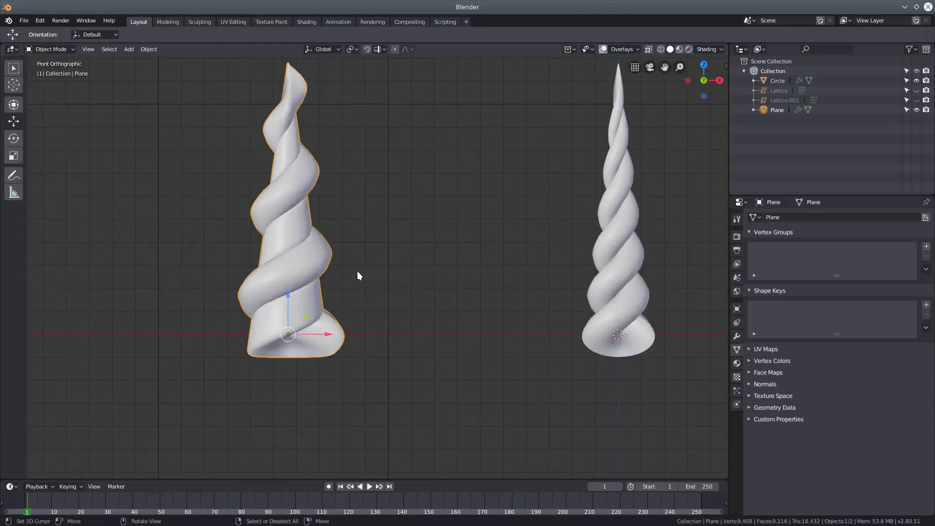
{"action": "middle_click_drag", "start_coordinate": [358, 275], "coordinate": [369, 290]}
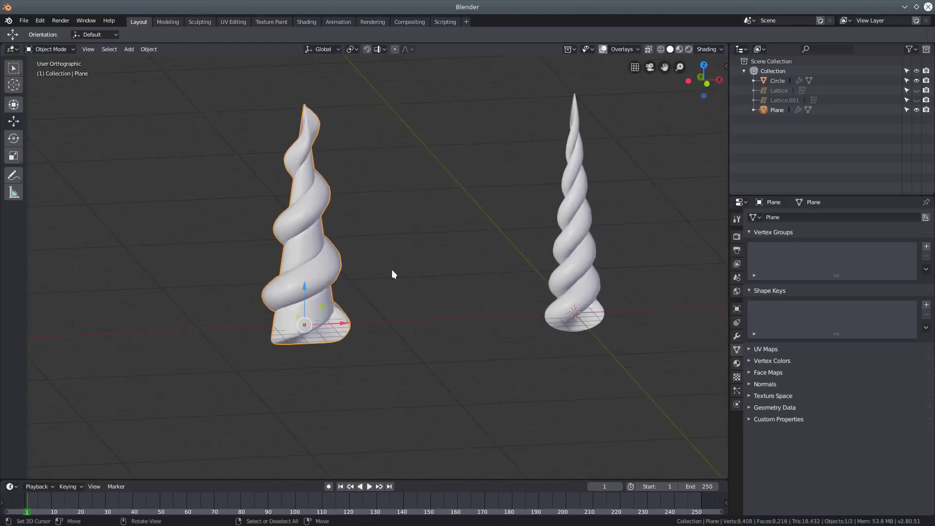